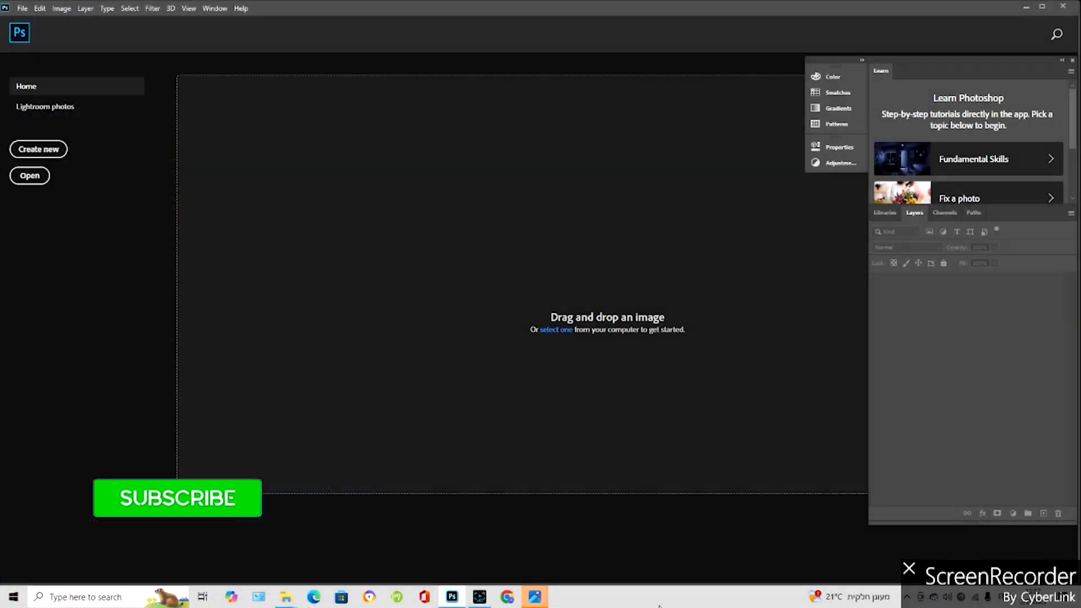
# Start a new document with a custom white background and name it "id photo".
pyautogui.click(44, 150)
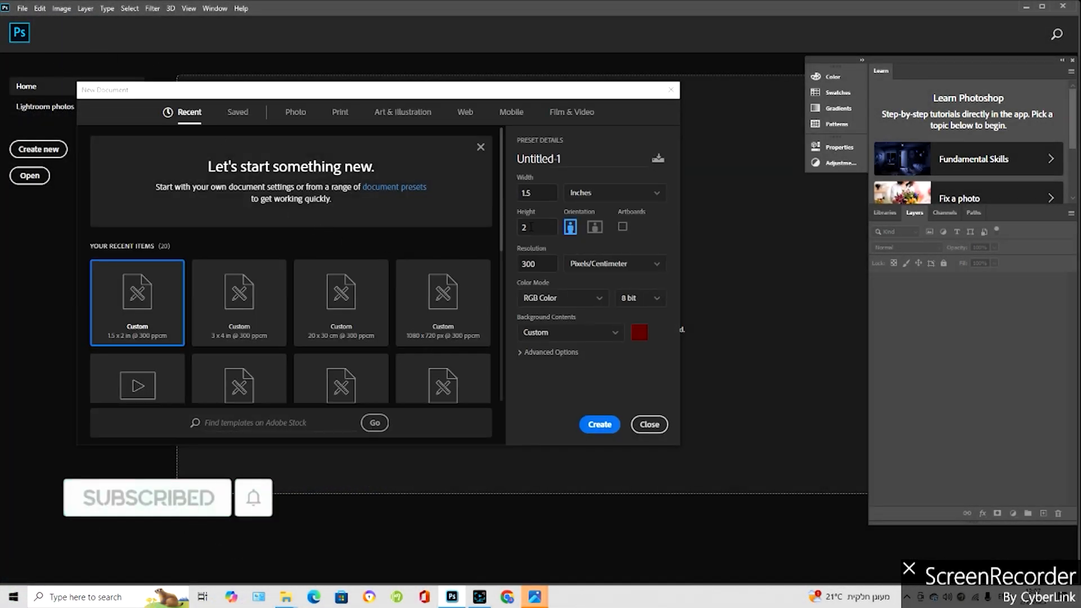
pyautogui.click(641, 332)
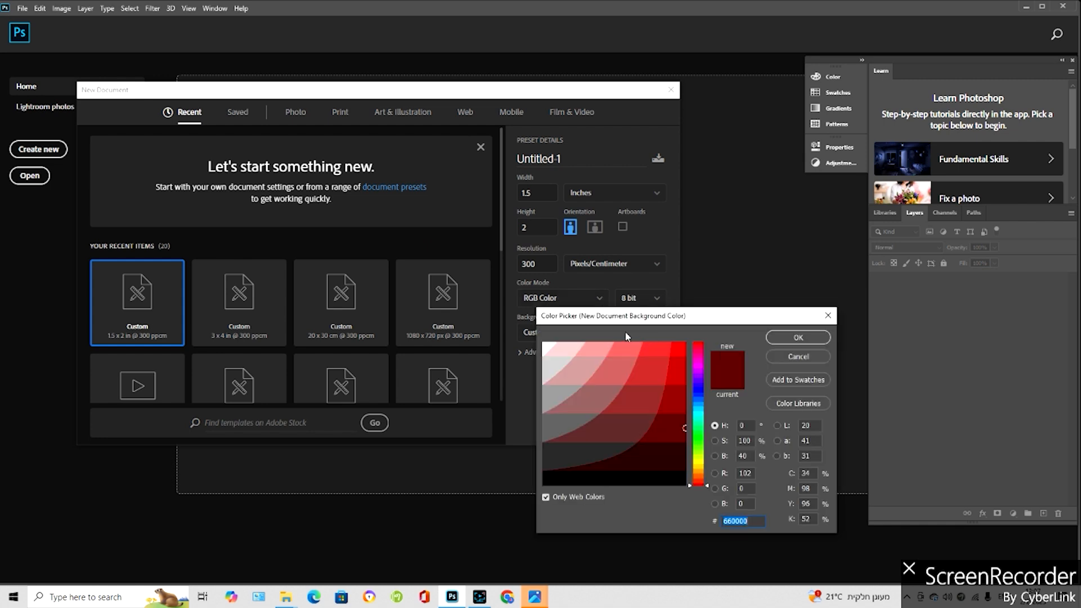
pyautogui.click(547, 346)
pyautogui.click(799, 338)
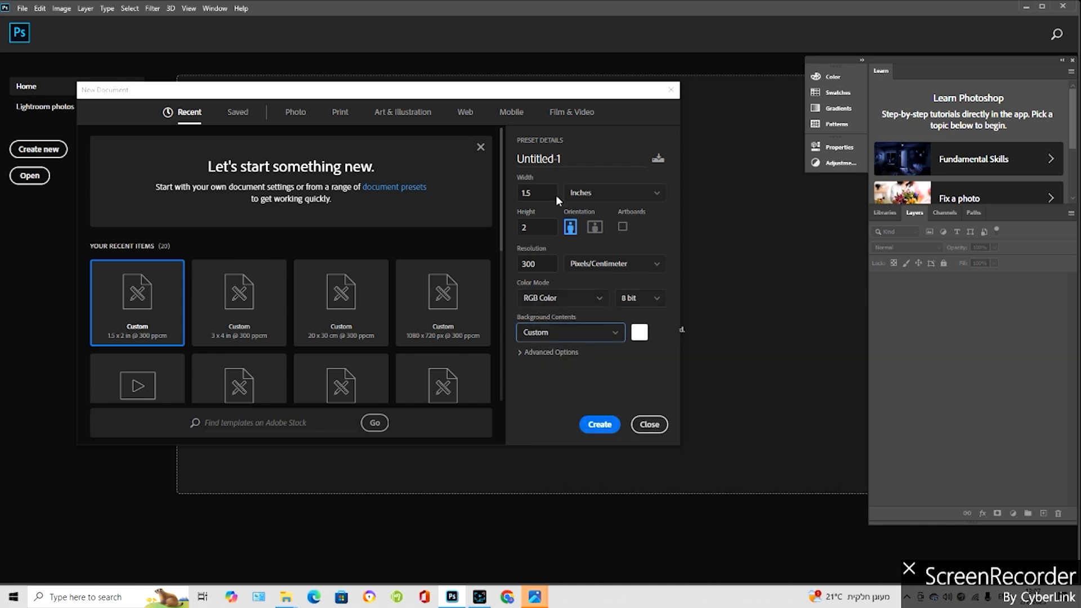
pyautogui.moveTo(563, 159); pyautogui.dragTo(488, 168)
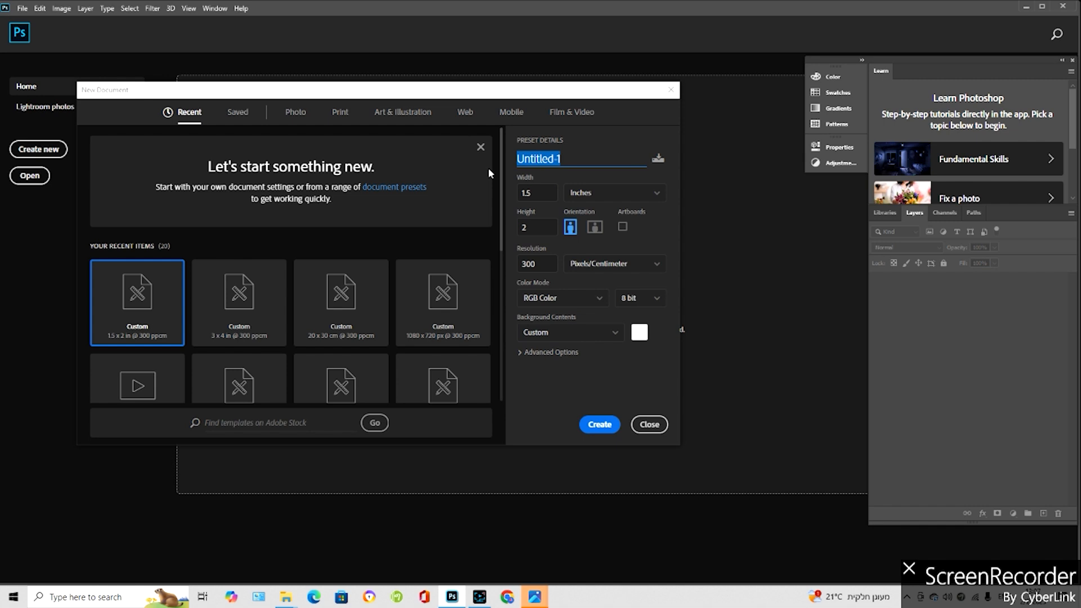
pyautogui.press('BackSpace')
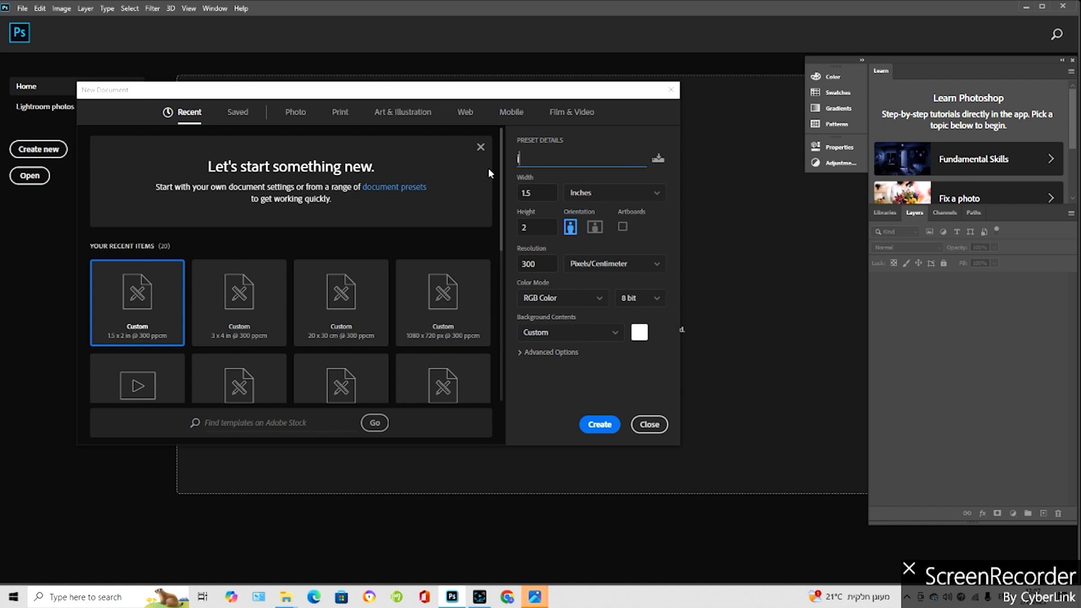
pyautogui.write('id photo')
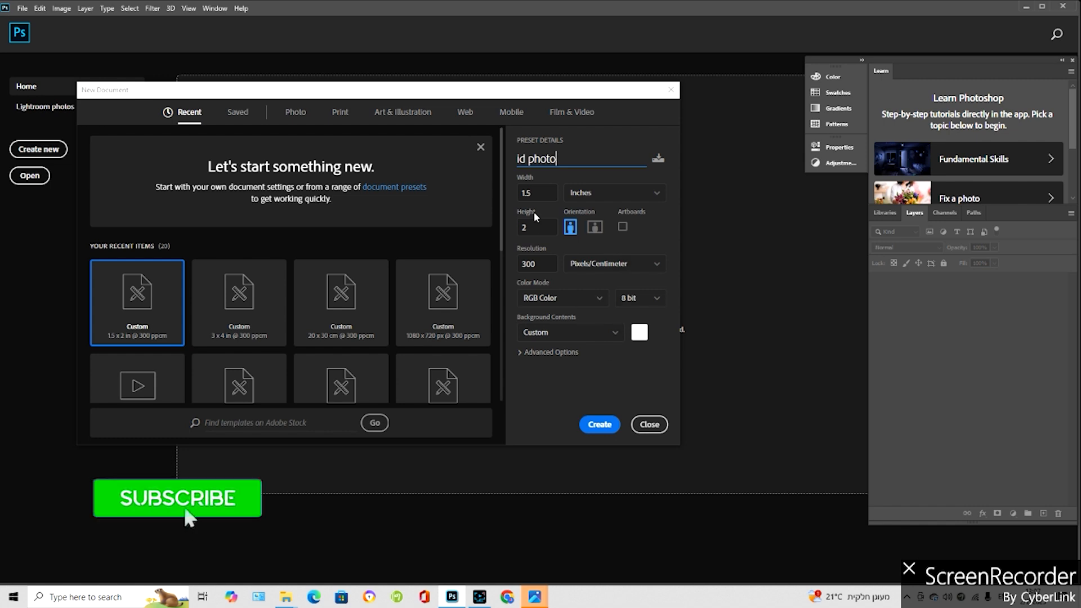
# Set the new document's width to 20 inches and its height to 30 inches.
pyautogui.press('Tab')
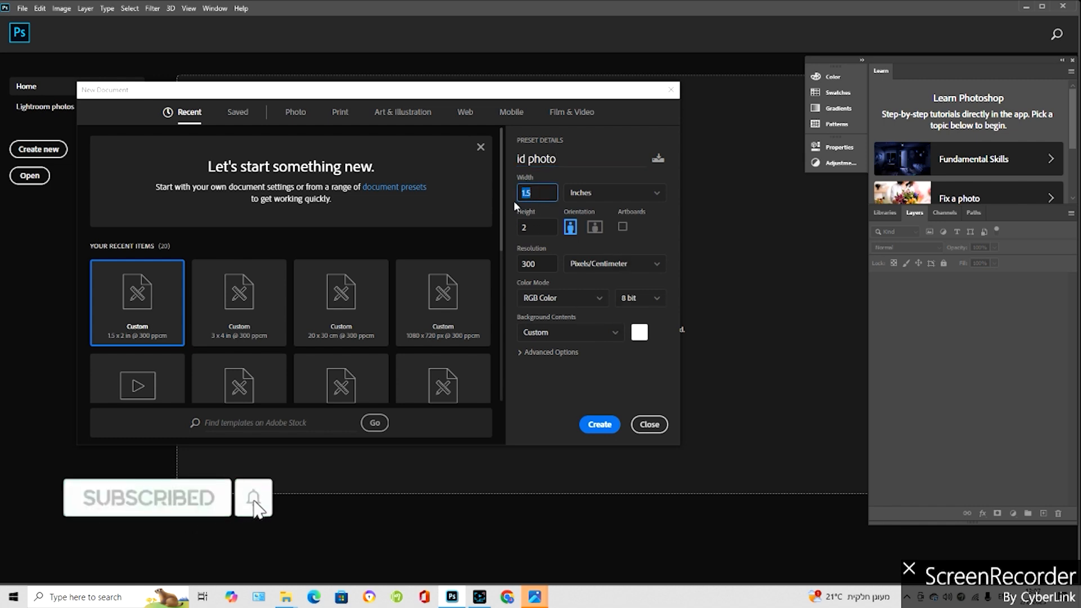
pyautogui.press('BackSpace')
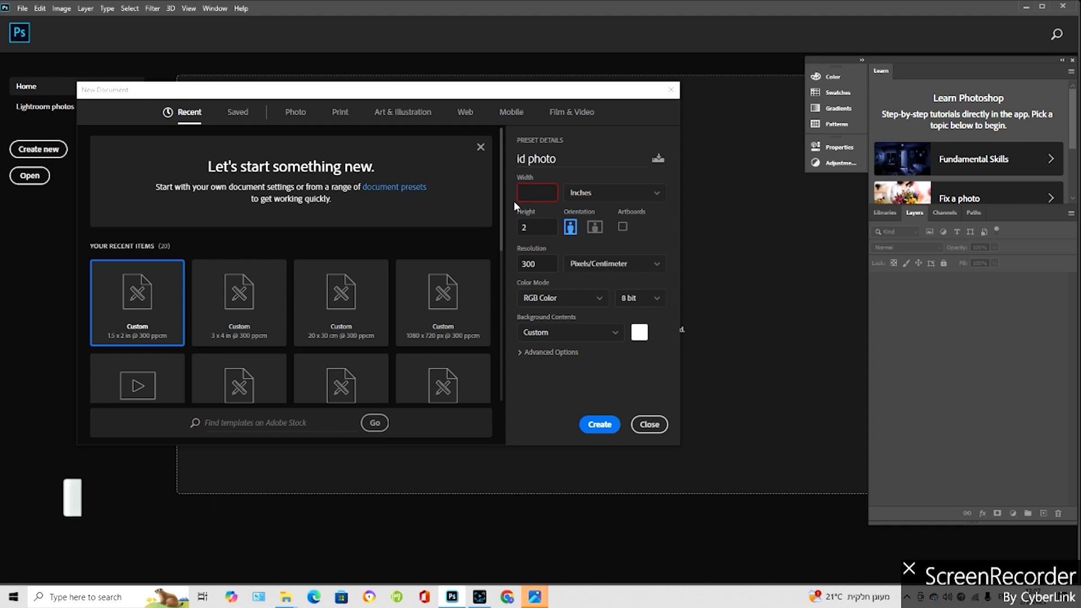
pyautogui.write('3')
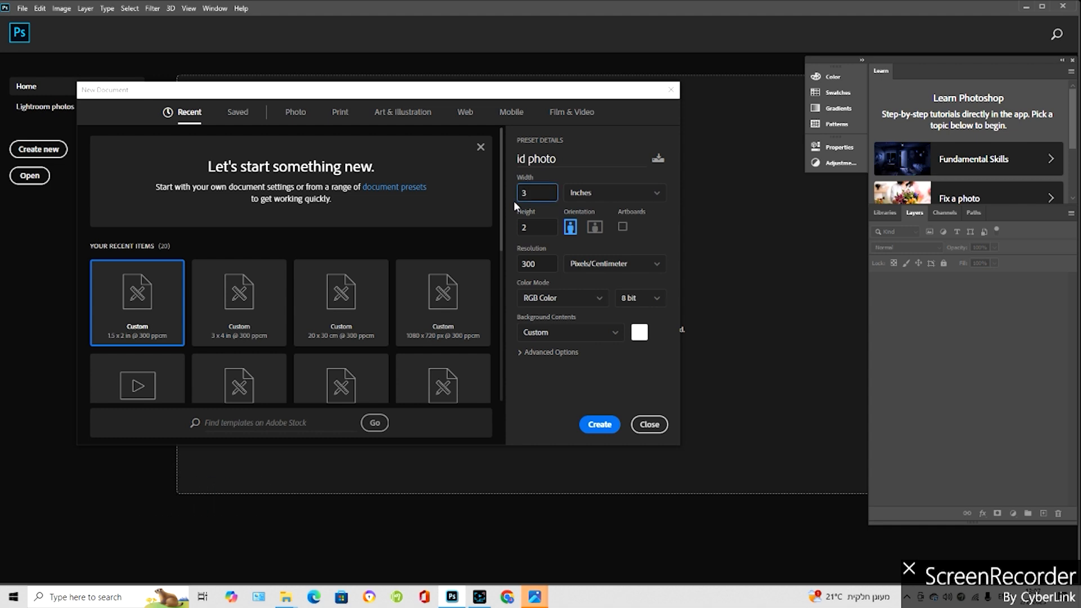
pyautogui.press('BackSpace')
pyautogui.write('20')
pyautogui.click(543, 227)
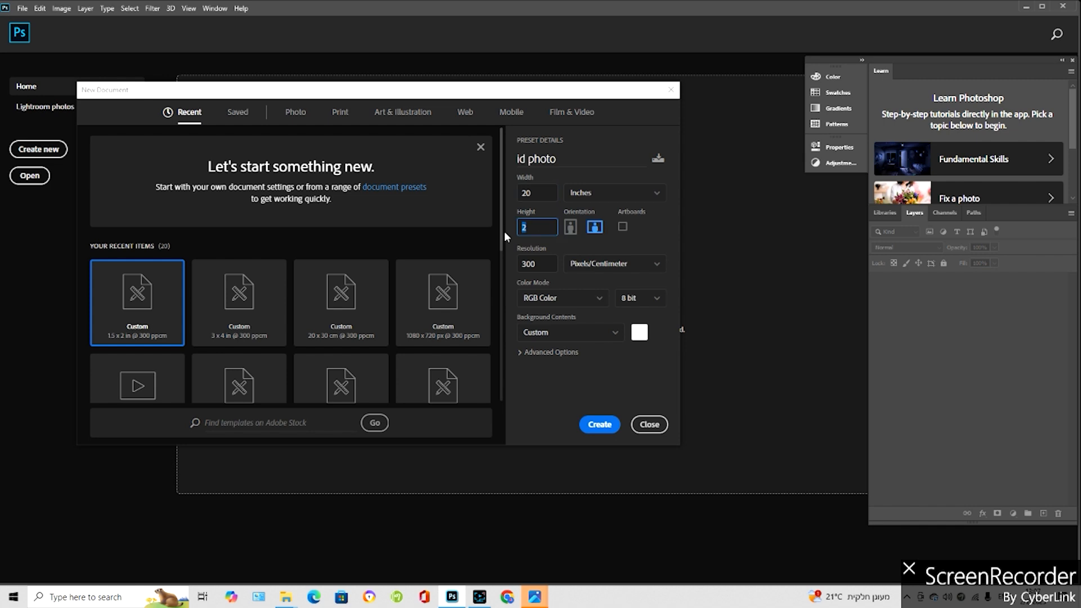
pyautogui.press('BackSpace')
pyautogui.write('30')
# Switch the document's units to centimeters, set its size to 20 wide by 30 high, and create it.
pyautogui.click(619, 192)
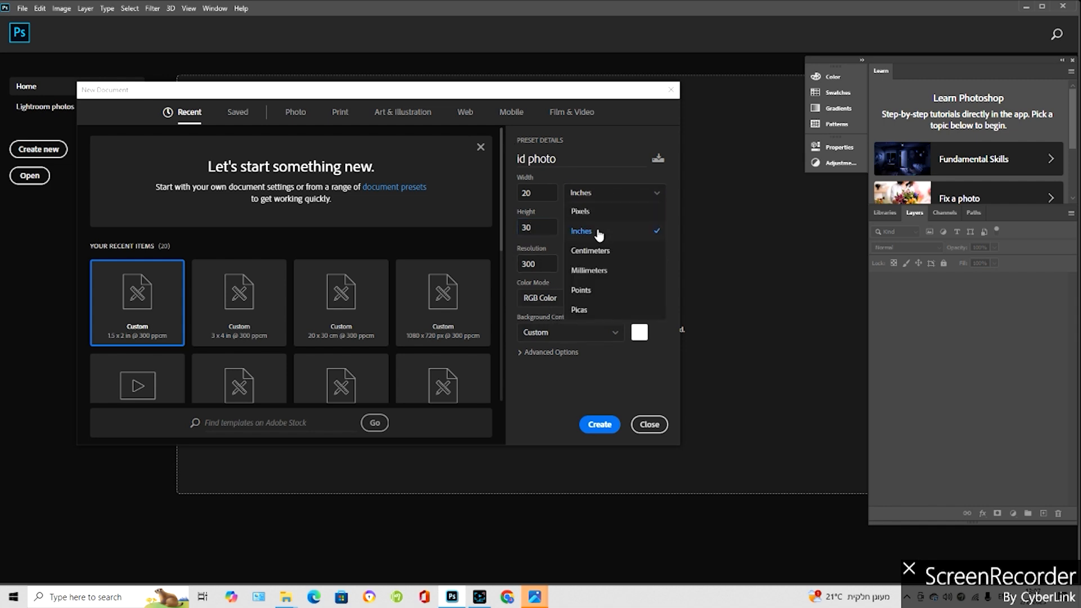
pyautogui.click(592, 251)
pyautogui.moveTo(550, 192); pyautogui.dragTo(508, 210)
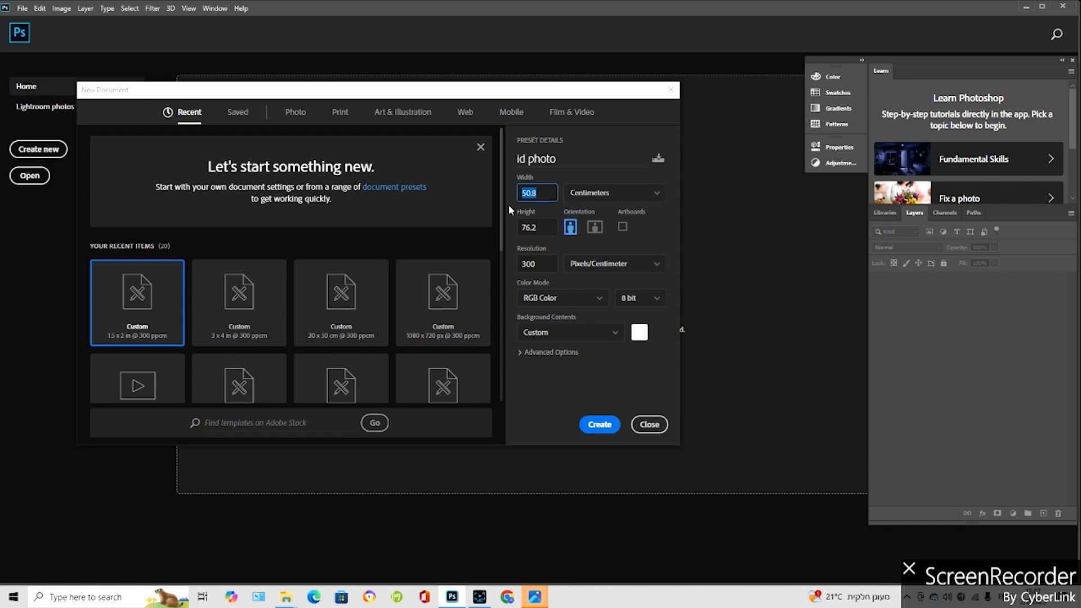
pyautogui.press('BackSpace')
pyautogui.write('20')
pyautogui.moveTo(530, 232); pyautogui.dragTo(483, 249)
pyautogui.press('BackSpace')
pyautogui.write('30')
pyautogui.click(601, 425)
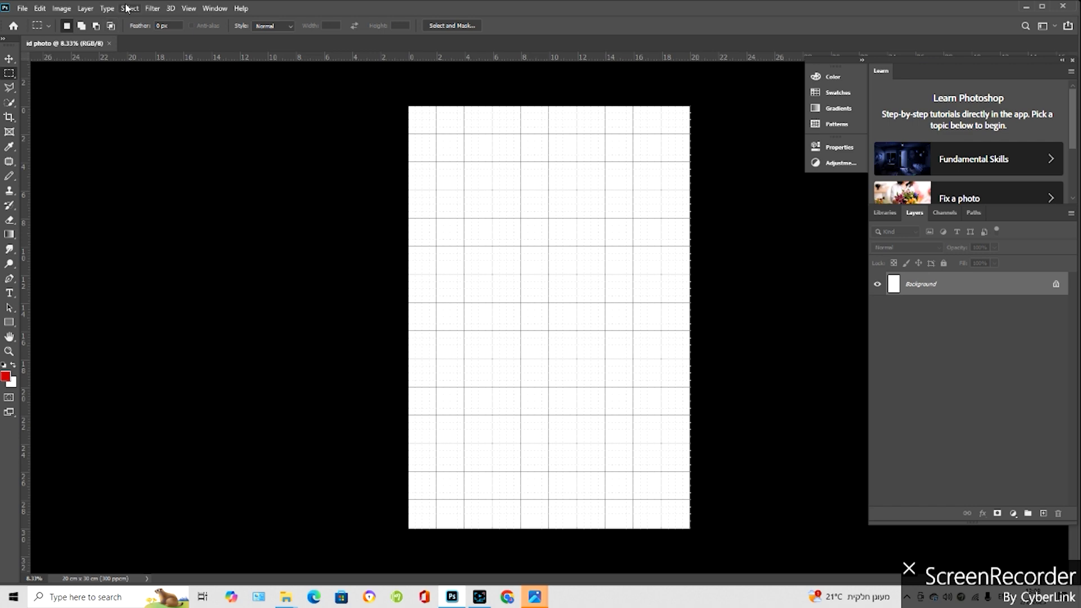
# Hide the grid and other extras on the id photo canvas.
pyautogui.click(189, 9)
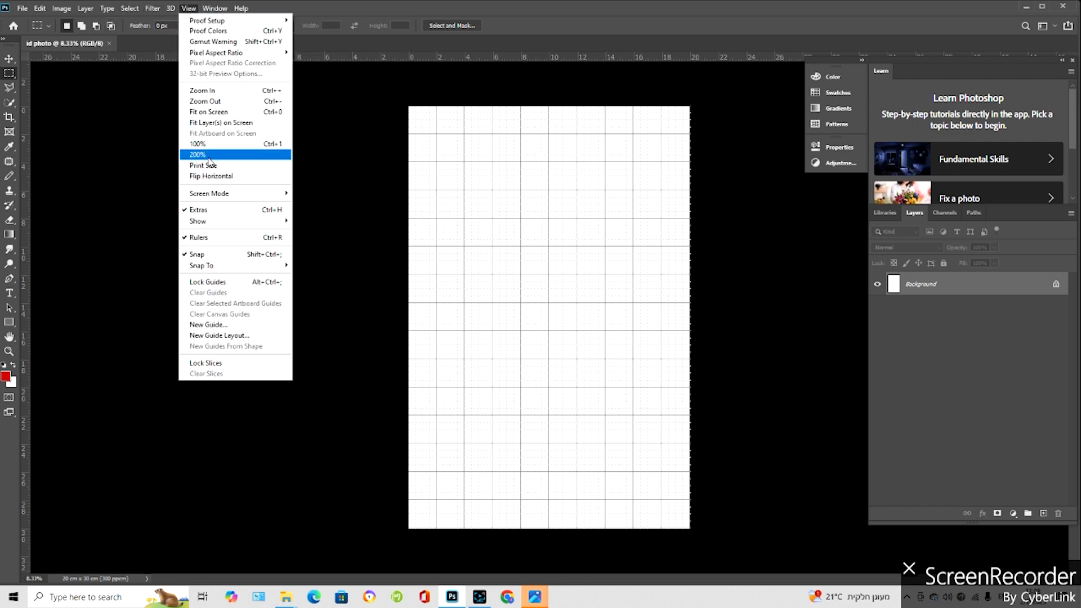
pyautogui.click(207, 209)
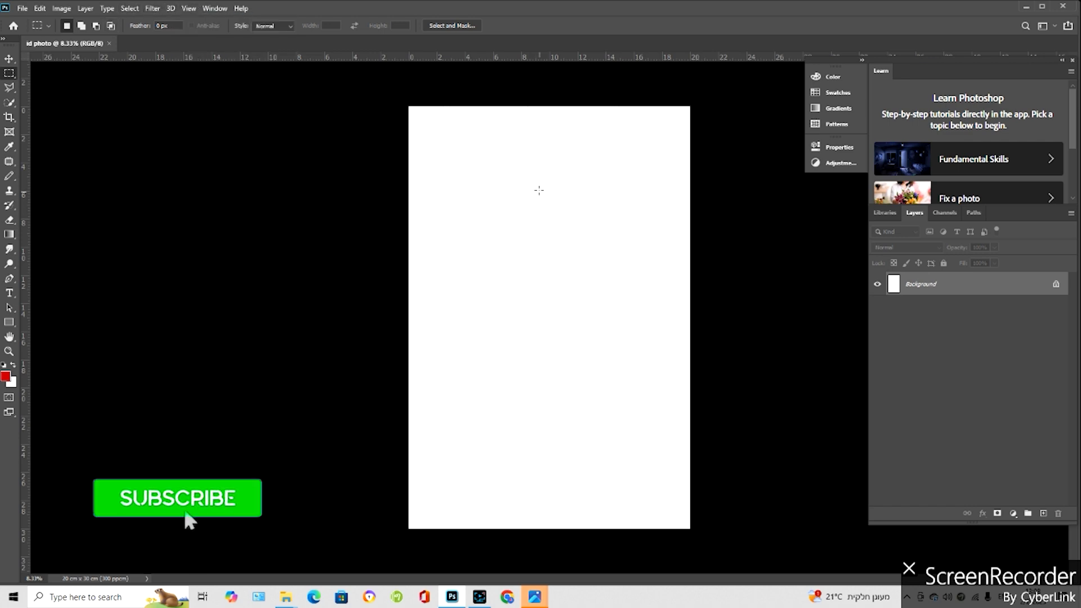
pyautogui.click(26, 10)
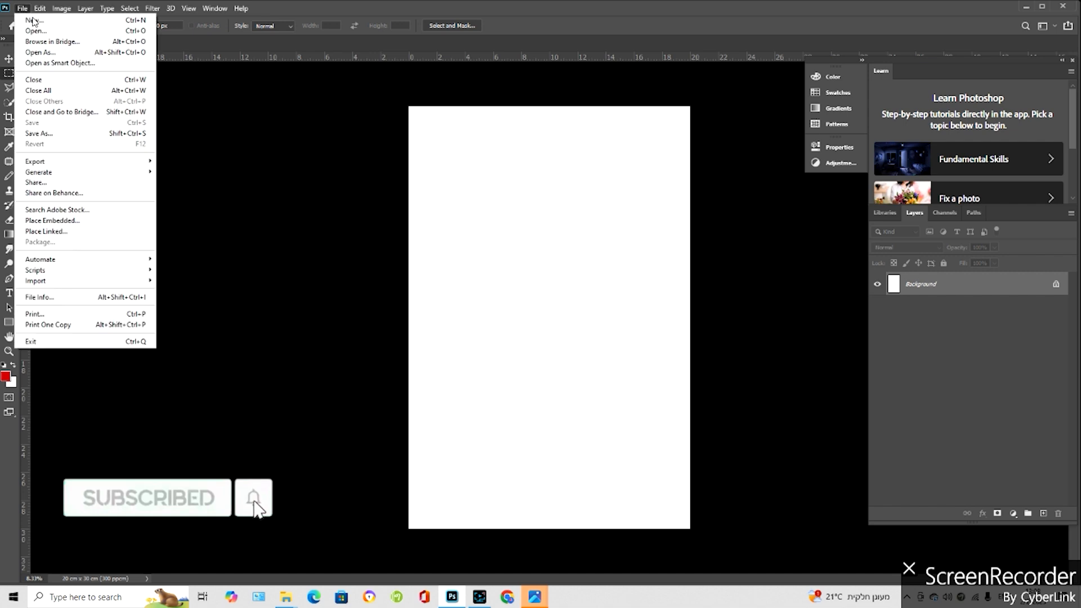
pyautogui.click(31, 27)
pyautogui.scroll(-5, 268, 145)
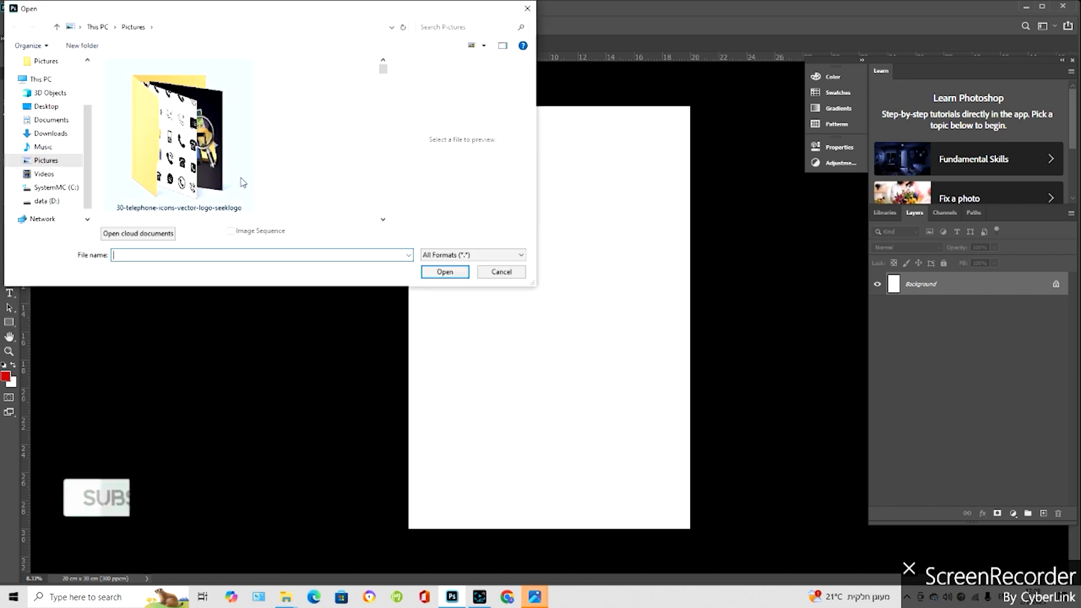
pyautogui.scroll(-1, 54, 207)
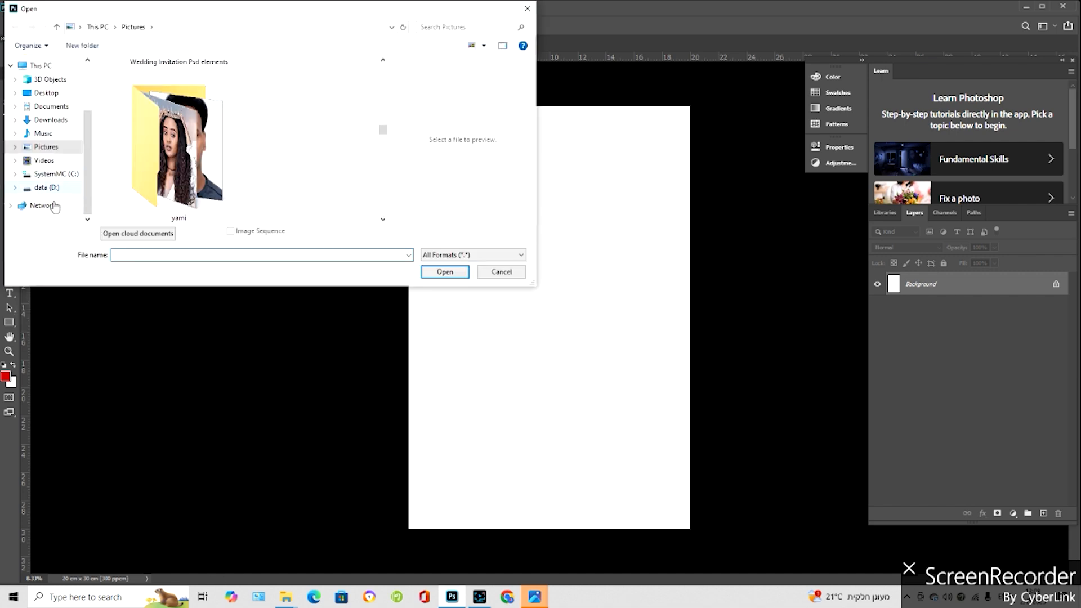
pyautogui.scroll(2, 55, 207)
pyautogui.scroll(-3, 217, 156)
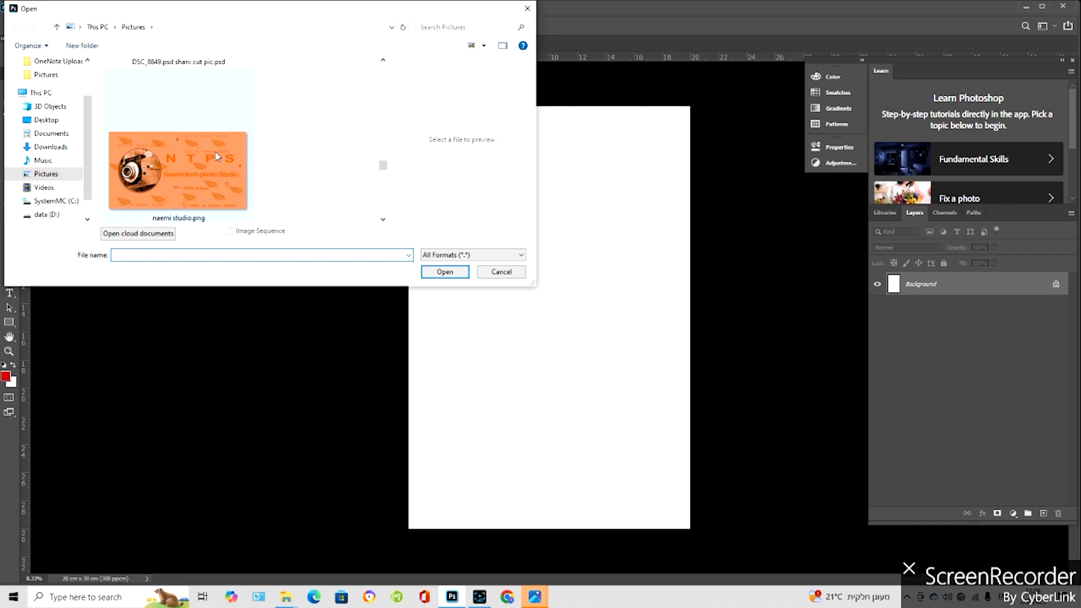
pyautogui.scroll(-2, 217, 157)
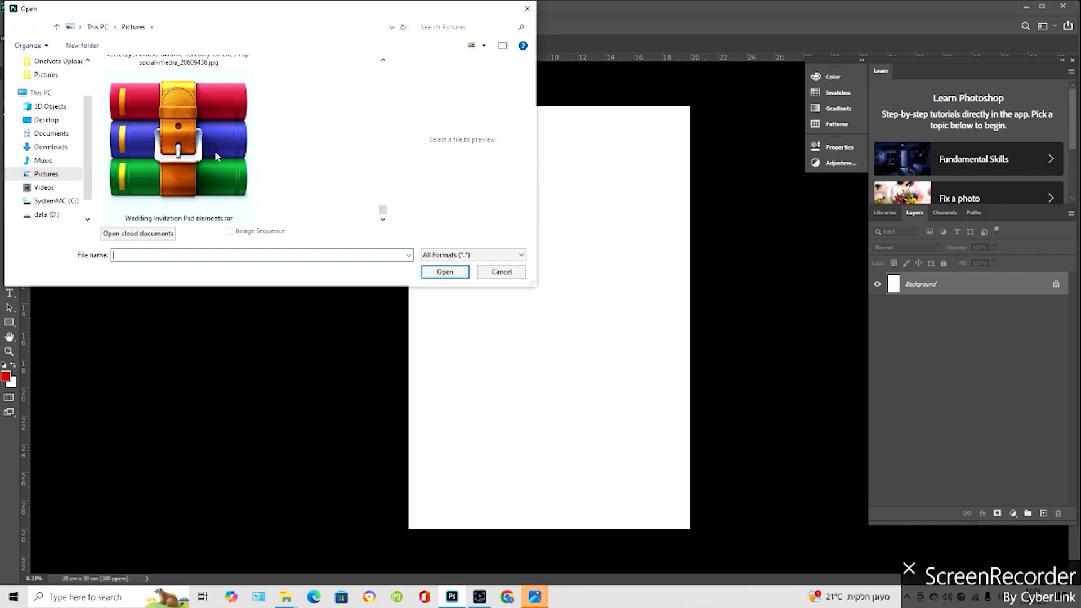
pyautogui.click(497, 272)
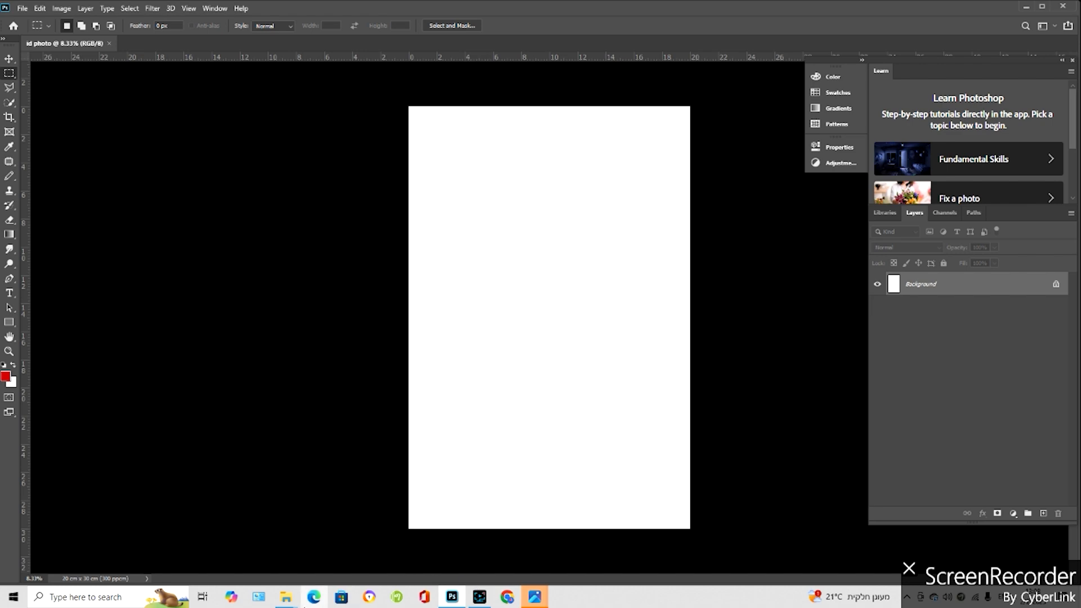
# Switch to File Explorer and open Untitled-3.jpg from the Pictures folder as a separate document in Photoshop.
pyautogui.moveTo(286, 596)
pyautogui.click(308, 559)
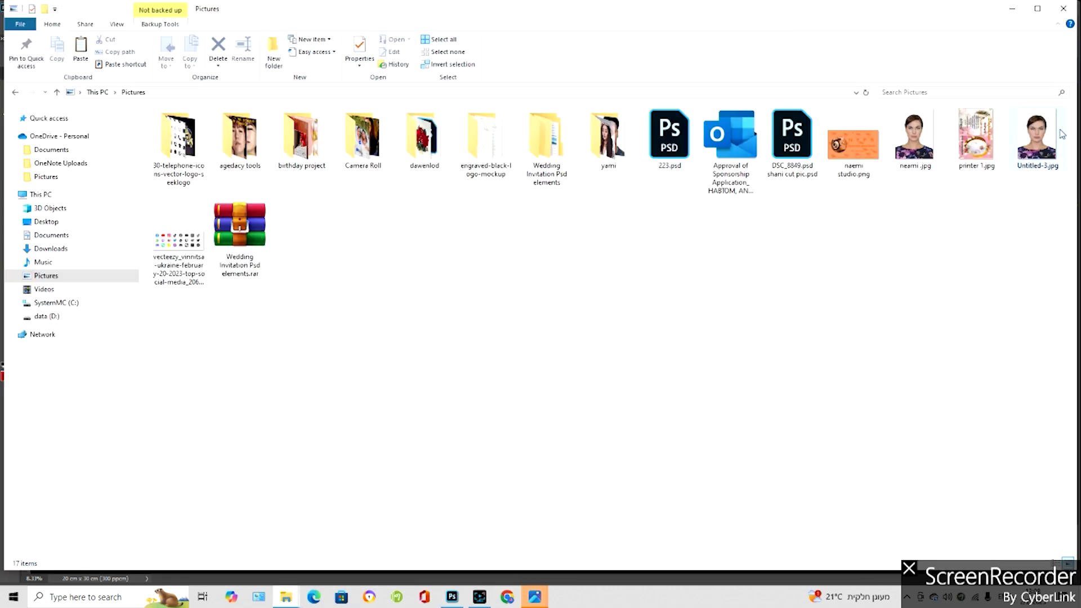
pyautogui.moveTo(1037, 138); pyautogui.dragTo(308, 45)
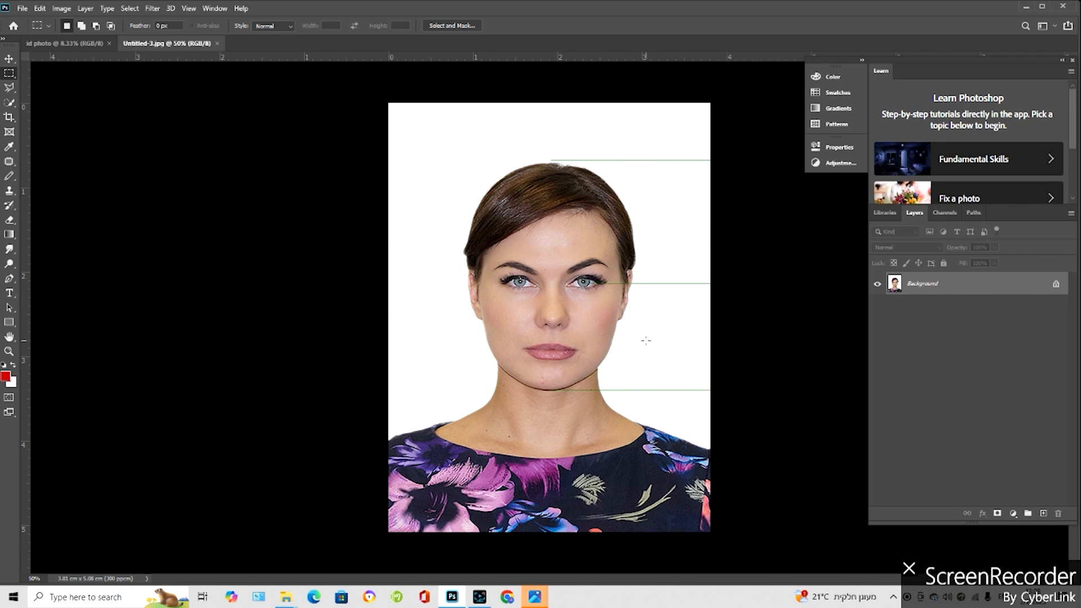
# Convert the portrait's background to Layer 0 and give it a black 21 px stroke positioned inside.
pyautogui.doubleClick(971, 291)
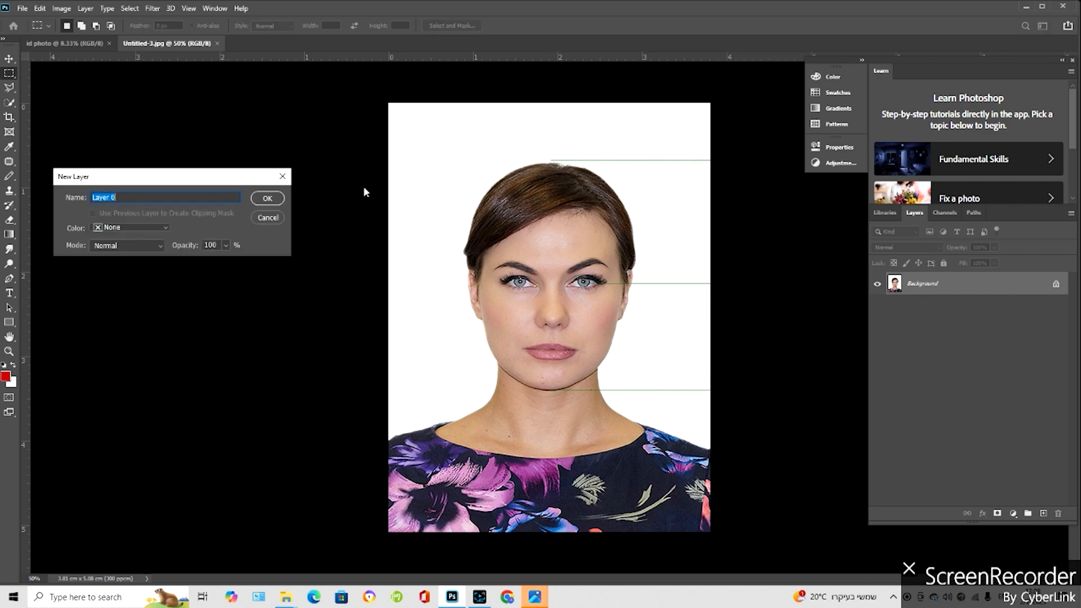
pyautogui.click(271, 201)
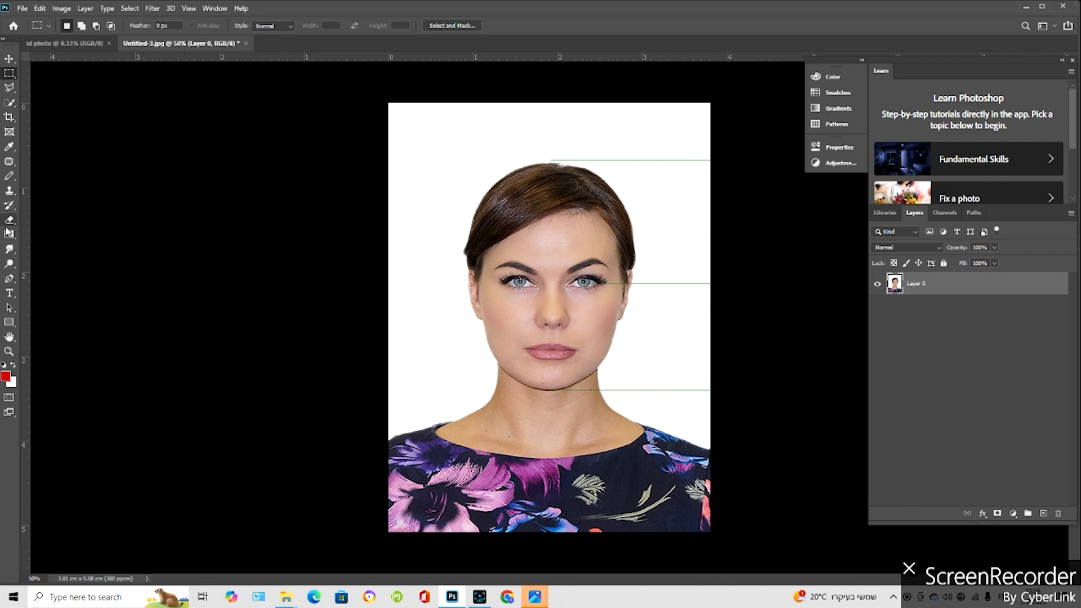
pyautogui.click(10, 176)
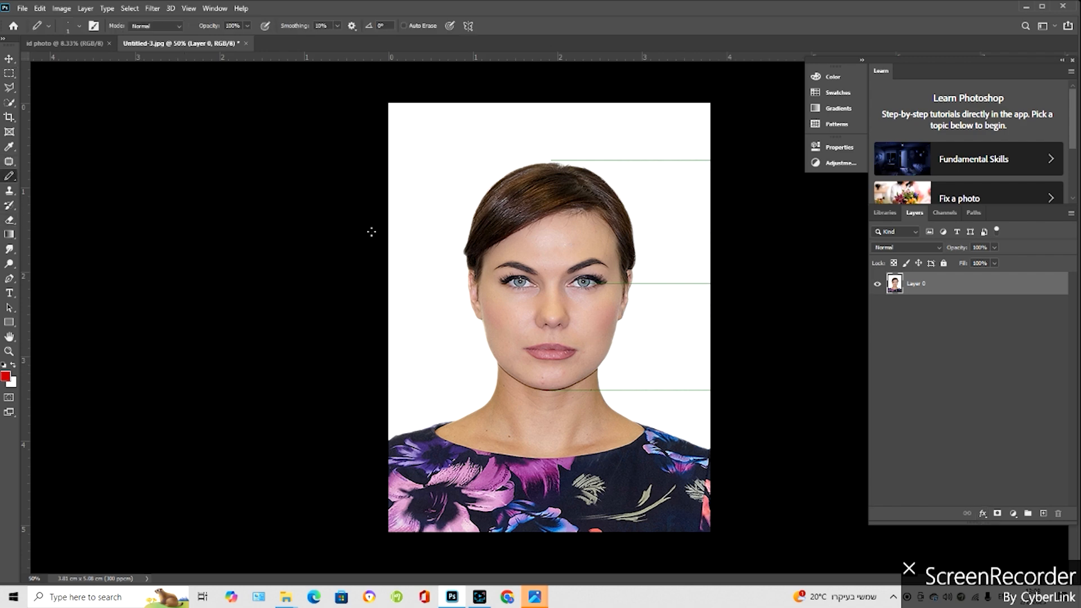
pyautogui.click(983, 515)
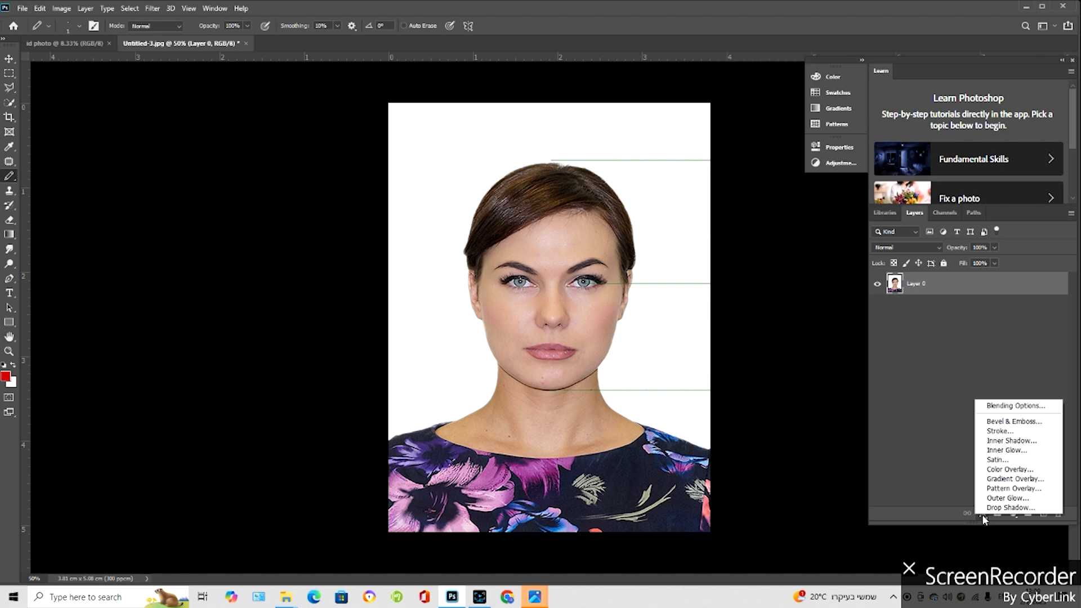
pyautogui.click(1000, 431)
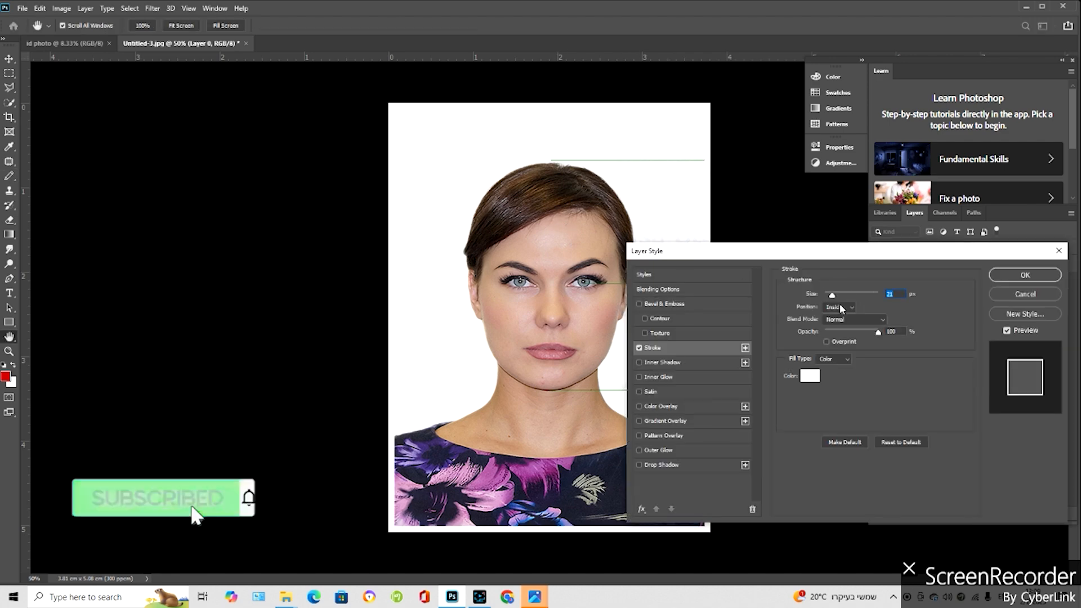
pyautogui.click(809, 373)
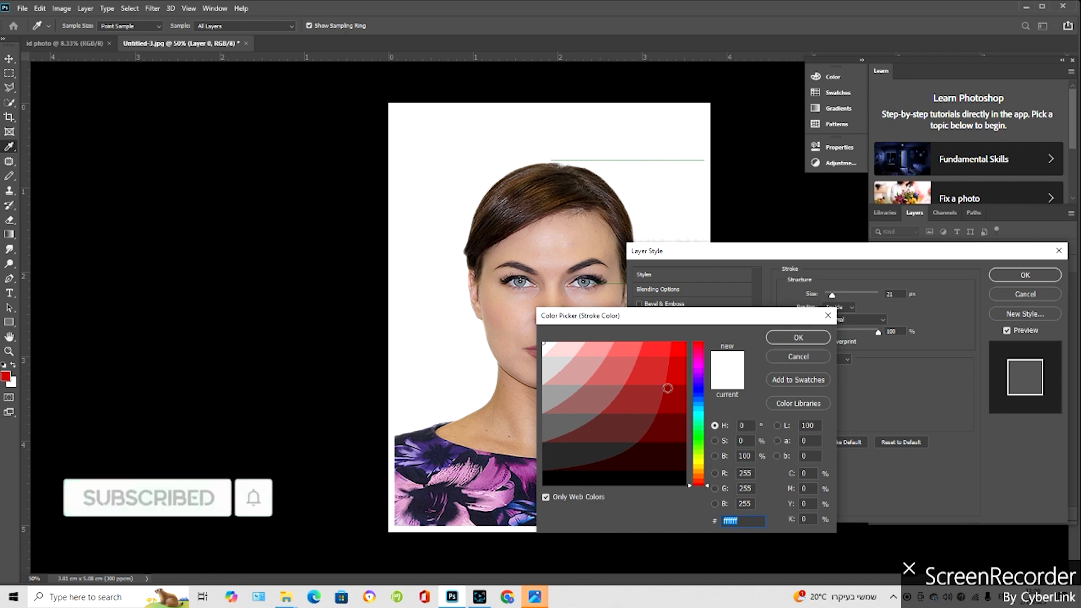
pyautogui.click(651, 482)
pyautogui.click(796, 337)
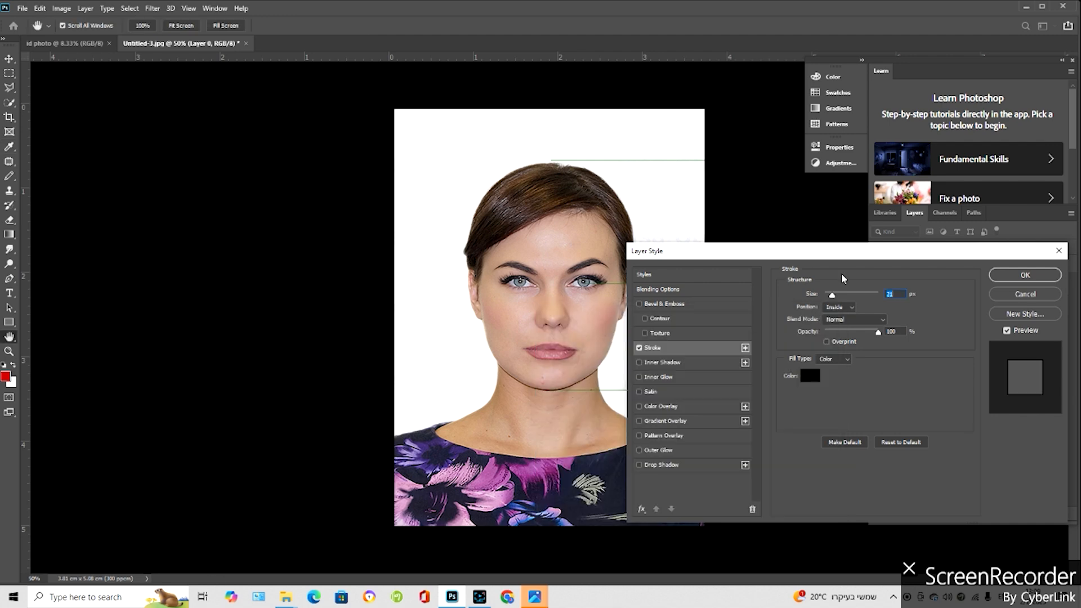
pyautogui.click(1024, 274)
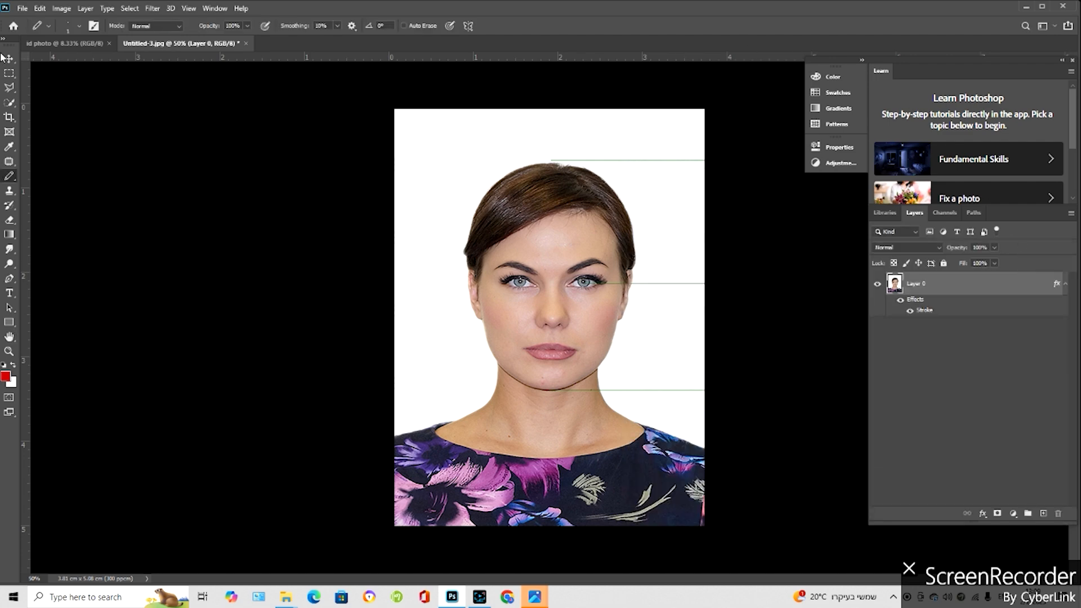
# Flatten the portrait image so the black stroke merges into the background.
pyautogui.click(85, 8)
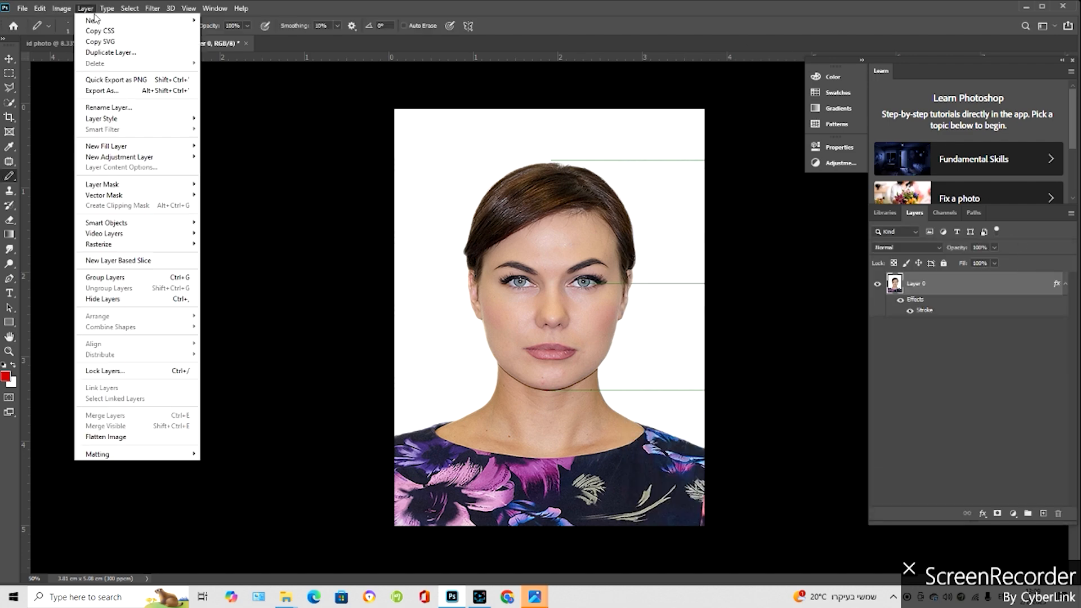
pyautogui.click(124, 438)
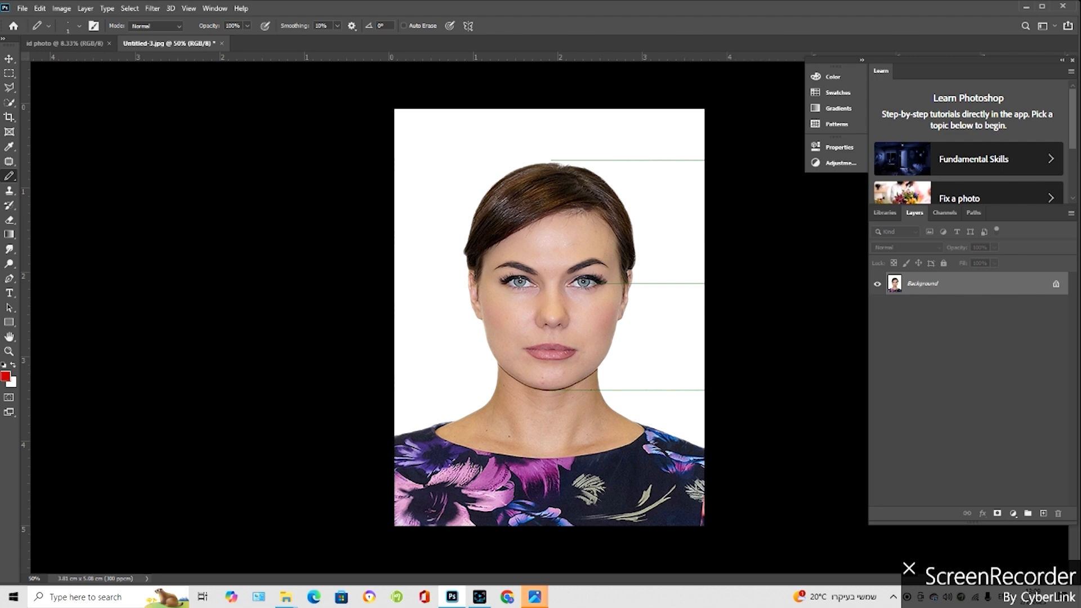
# Convert the portrait's background to Layer 0 and add a white 16 px stroke positioned inside.
pyautogui.doubleClick(984, 285)
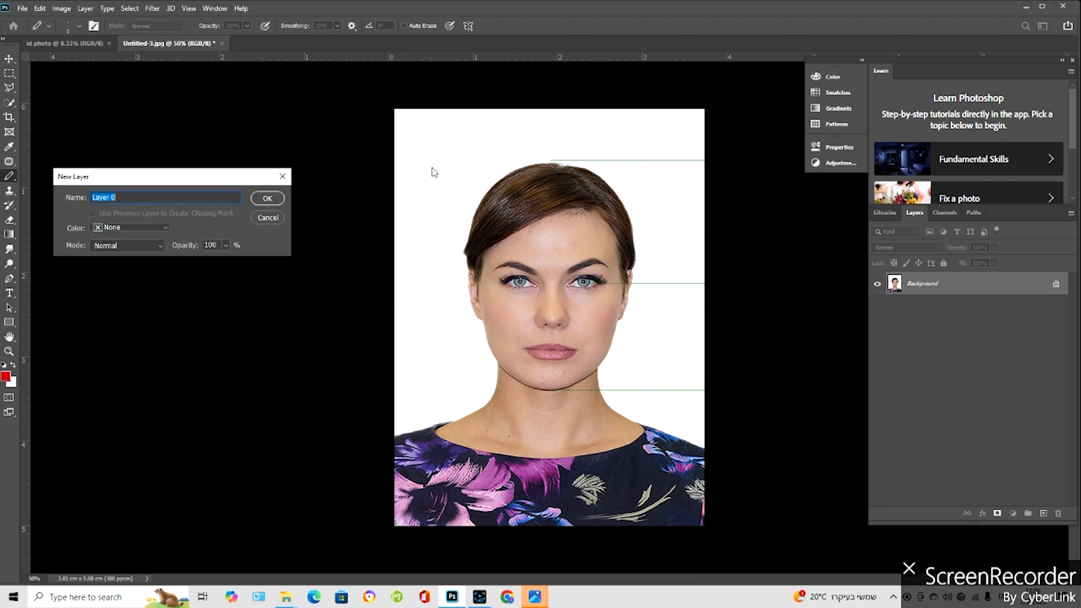
pyautogui.click(281, 200)
pyautogui.click(982, 513)
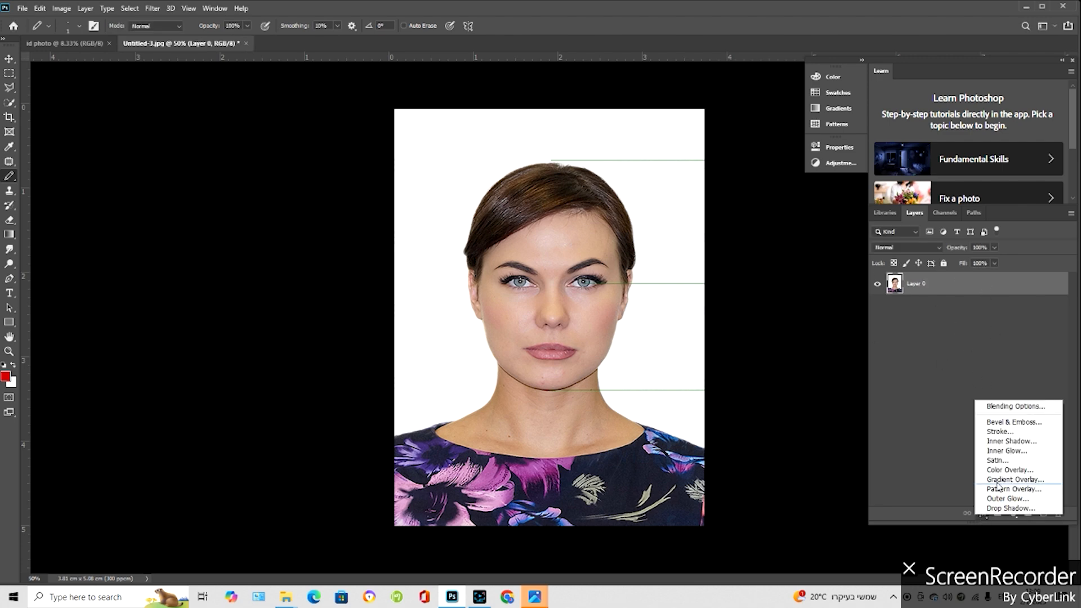
pyautogui.click(995, 431)
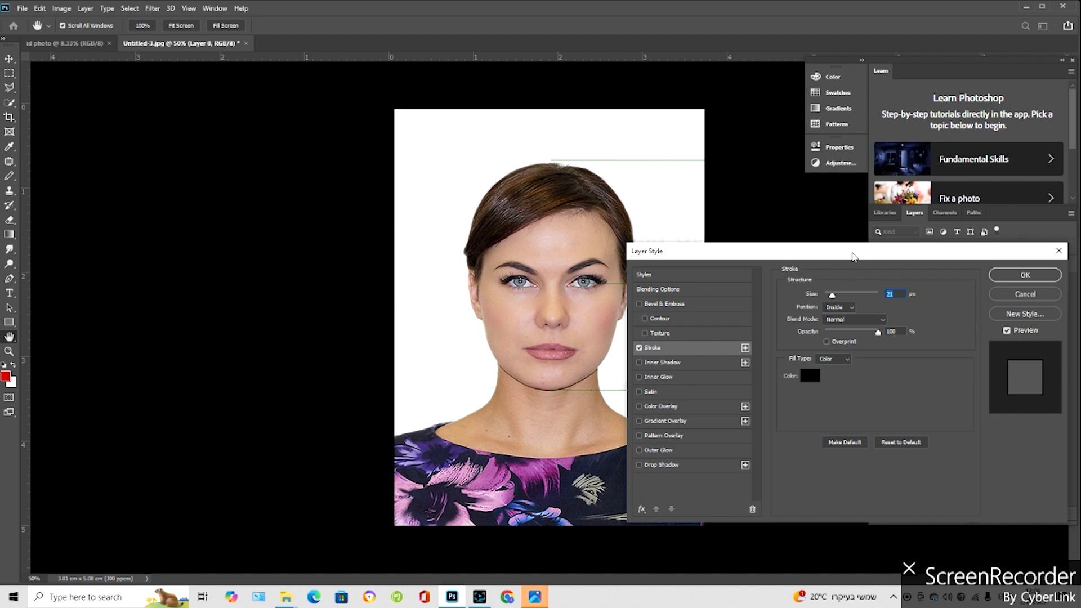
pyautogui.click(808, 376)
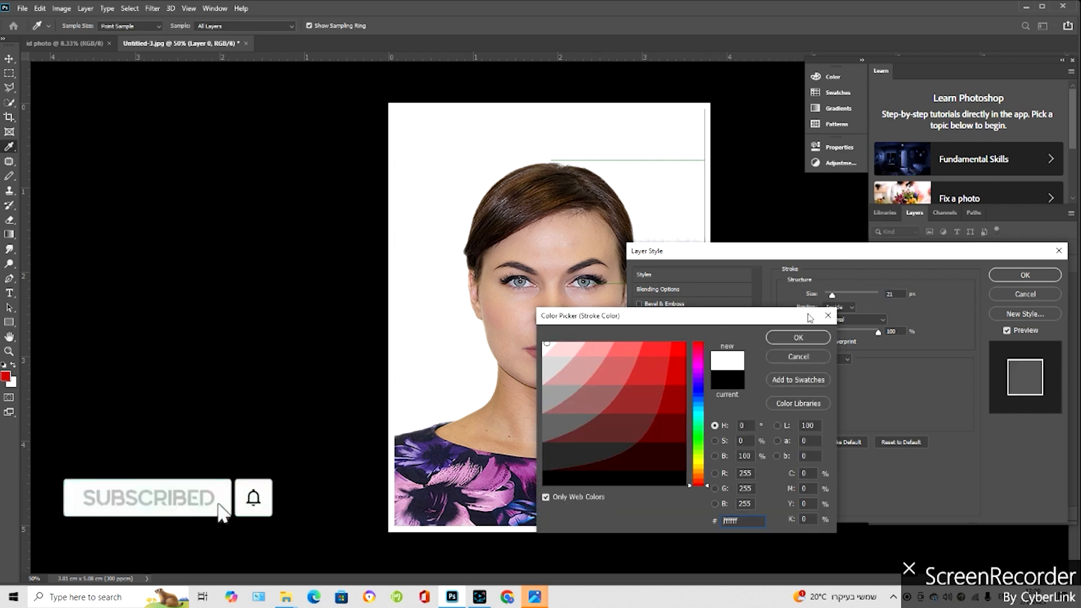
pyautogui.click(798, 337)
pyautogui.moveTo(832, 294); pyautogui.dragTo(832, 297)
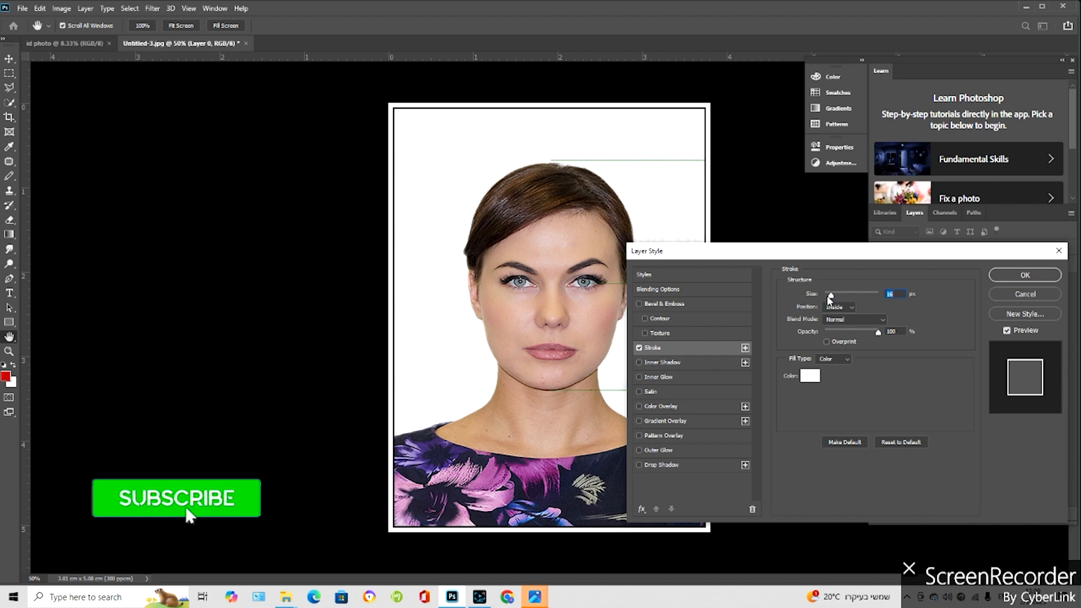
pyautogui.click(1025, 275)
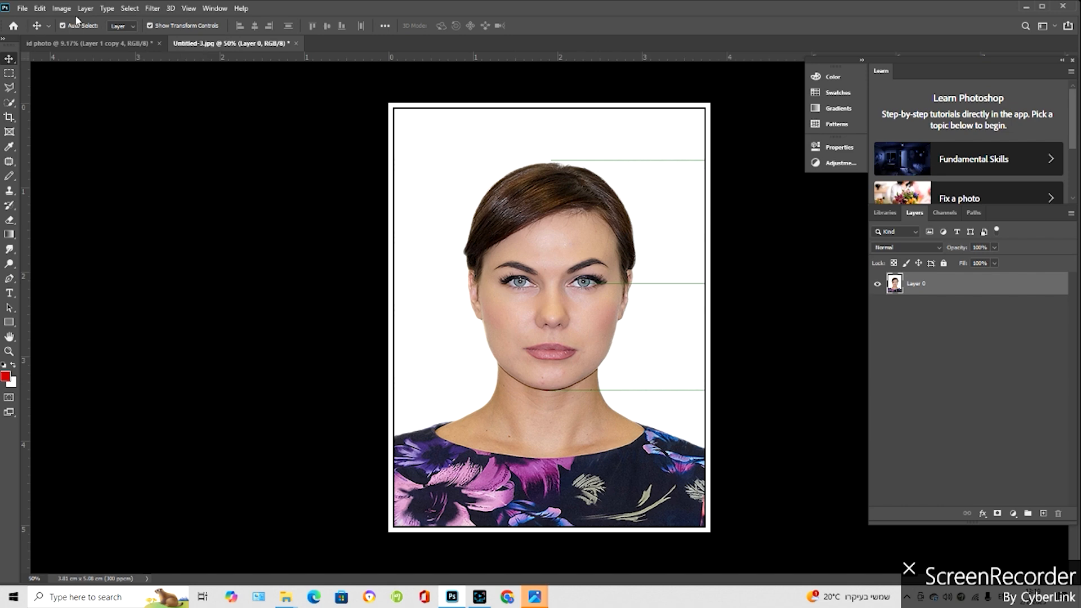
# Review the portrait's width, height and resolution in the Image Size settings.
pyautogui.click(62, 9)
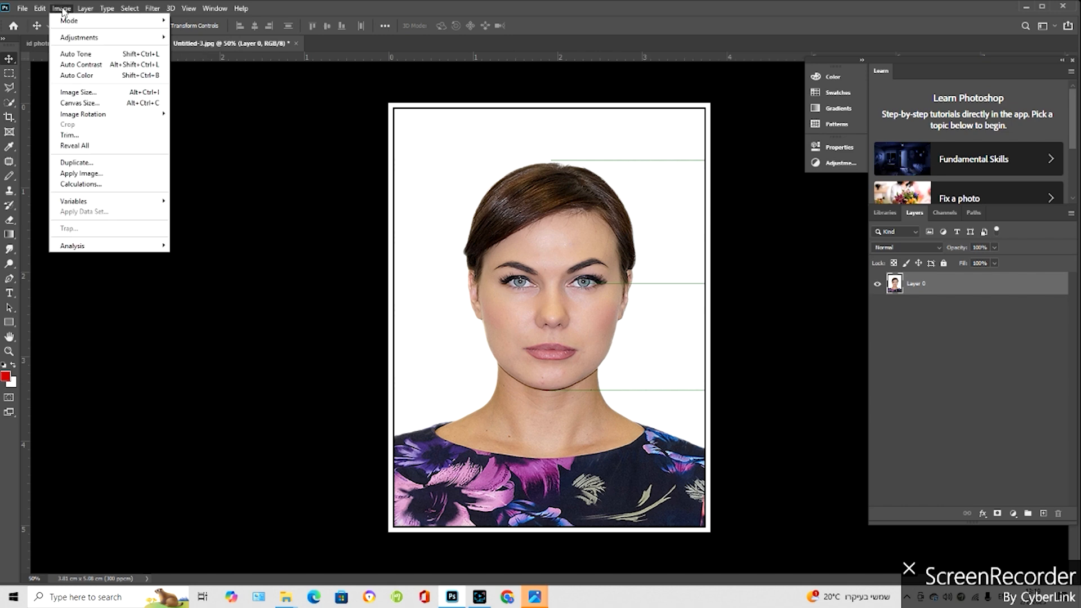
pyautogui.click(77, 93)
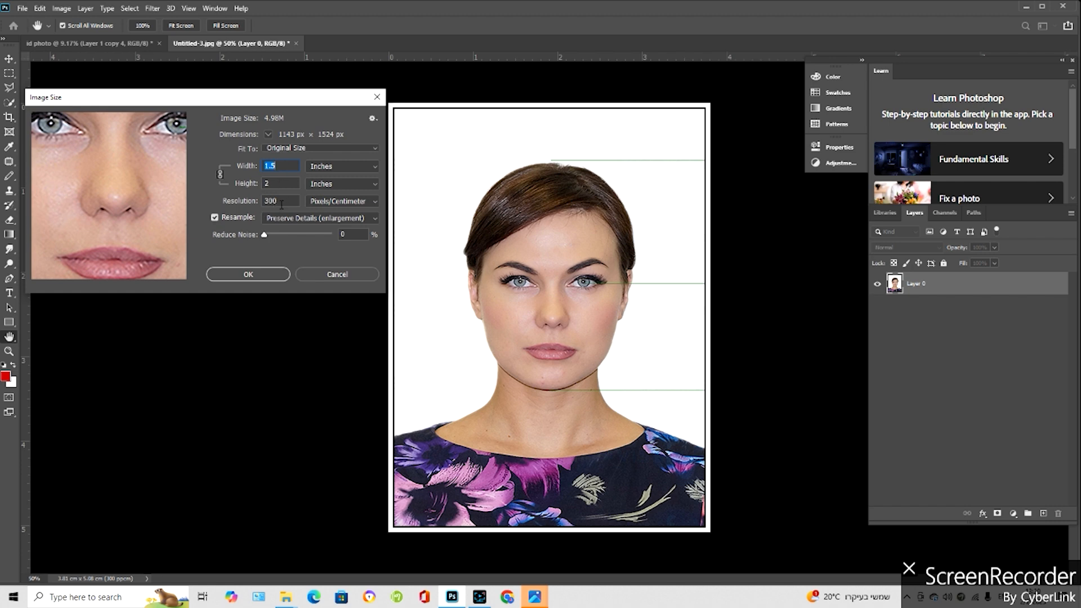
pyautogui.click(247, 275)
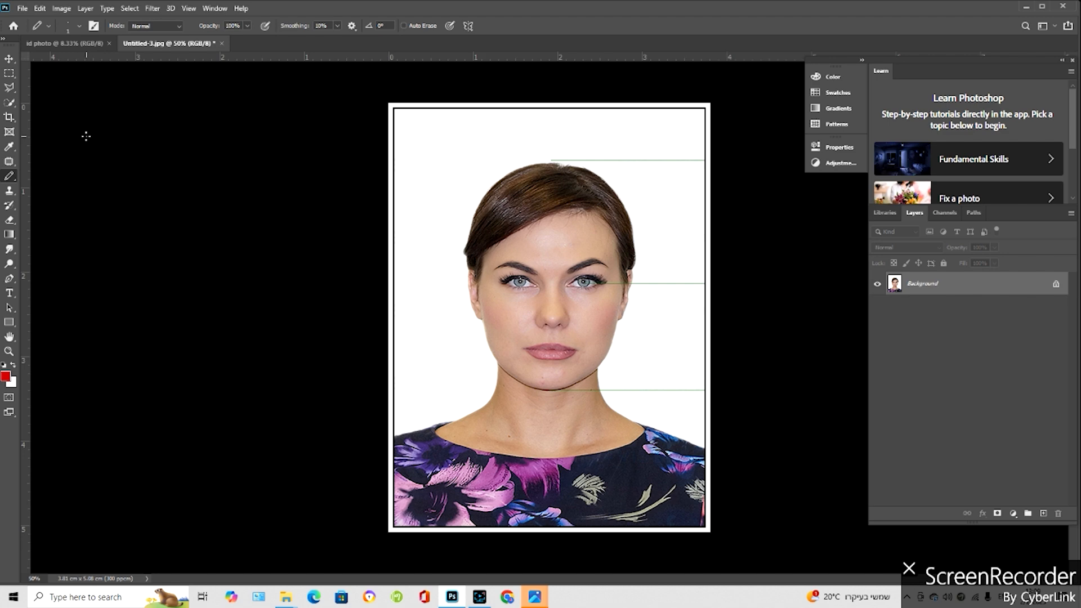
# Convert the flattened portrait's background to Layer 0 and copy it with the Move tool onto the id photo canvas.
pyautogui.click(9, 58)
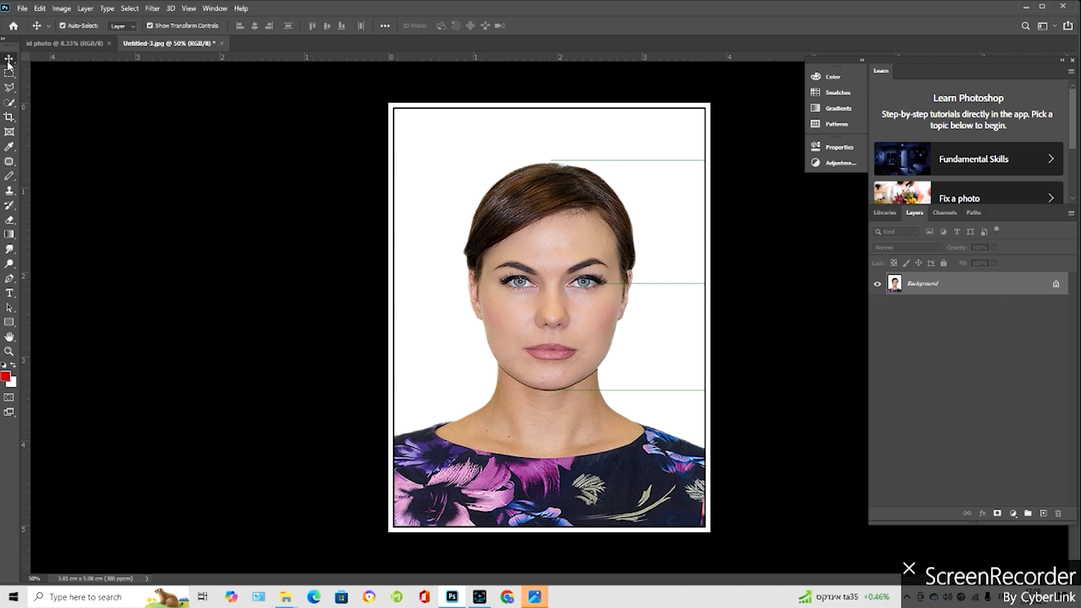
pyautogui.doubleClick(1006, 283)
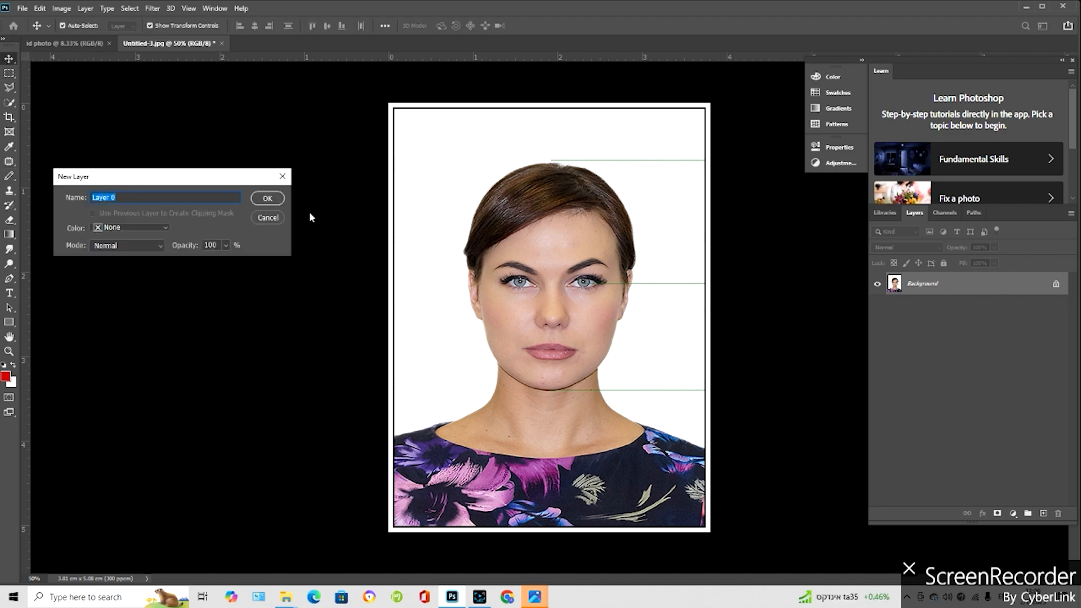
pyautogui.click(275, 202)
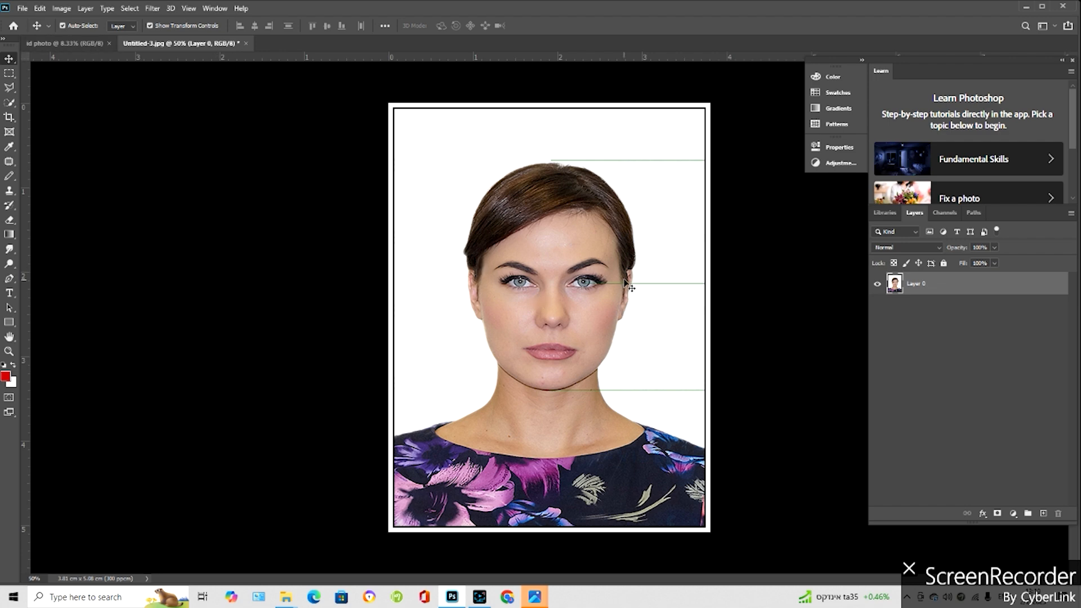
pyautogui.moveTo(626, 285); pyautogui.dragTo(197, 85)
pyautogui.moveTo(134, 47); pyautogui.dragTo(478, 180)
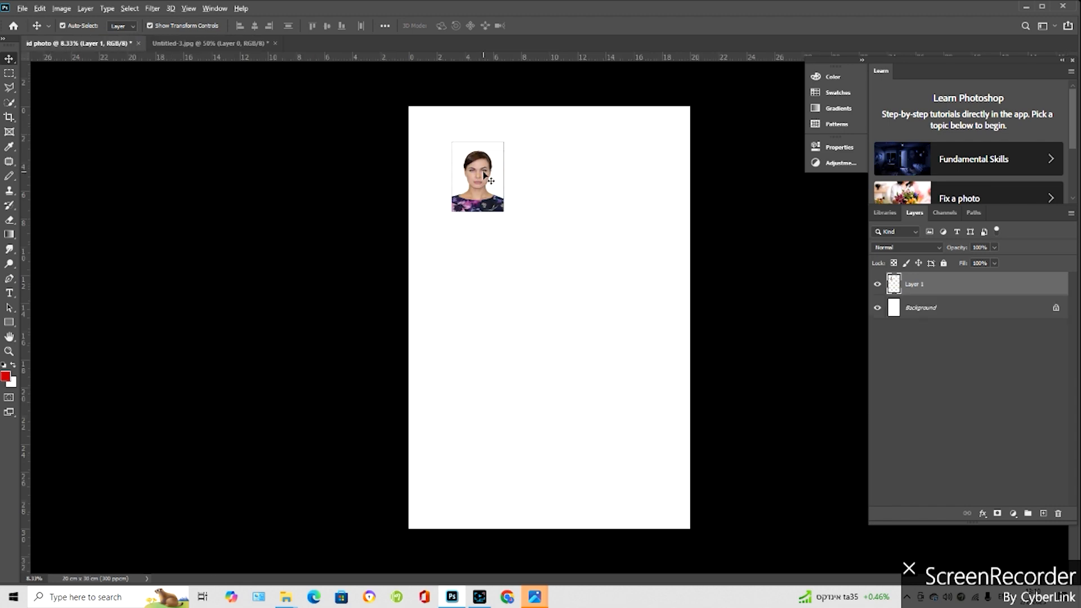
# Position the portrait near the canvas's upper-left corner, about 1.3 cm from the left edge and 1.1 cm from the top edge.
pyautogui.scroll(1, 481, 176)
pyautogui.scroll(2, 605, 148)
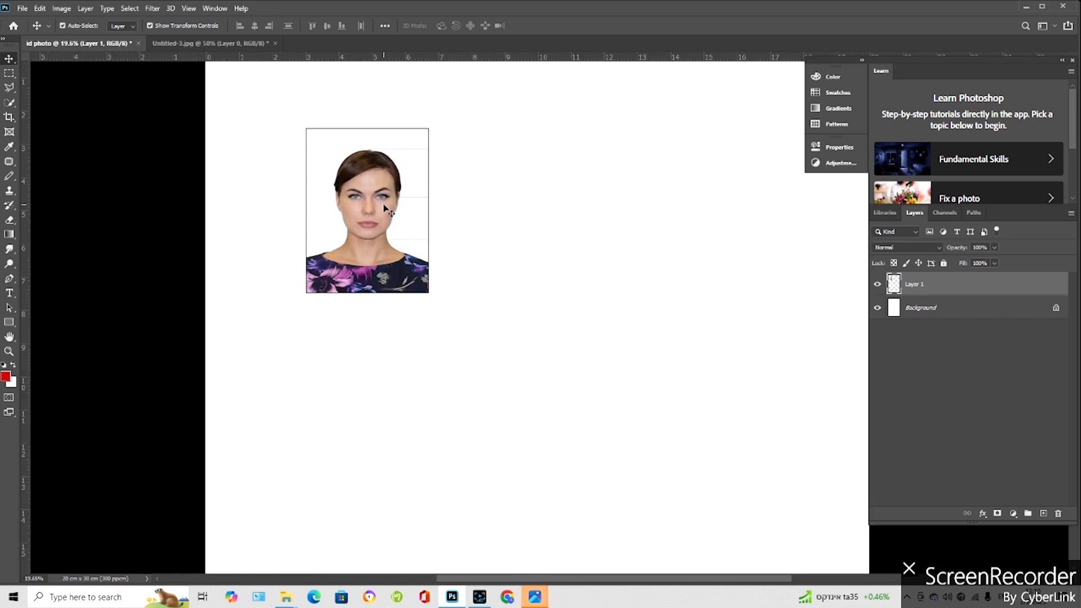
pyautogui.moveTo(383, 206); pyautogui.dragTo(327, 160)
pyautogui.scroll(1, 456, 212)
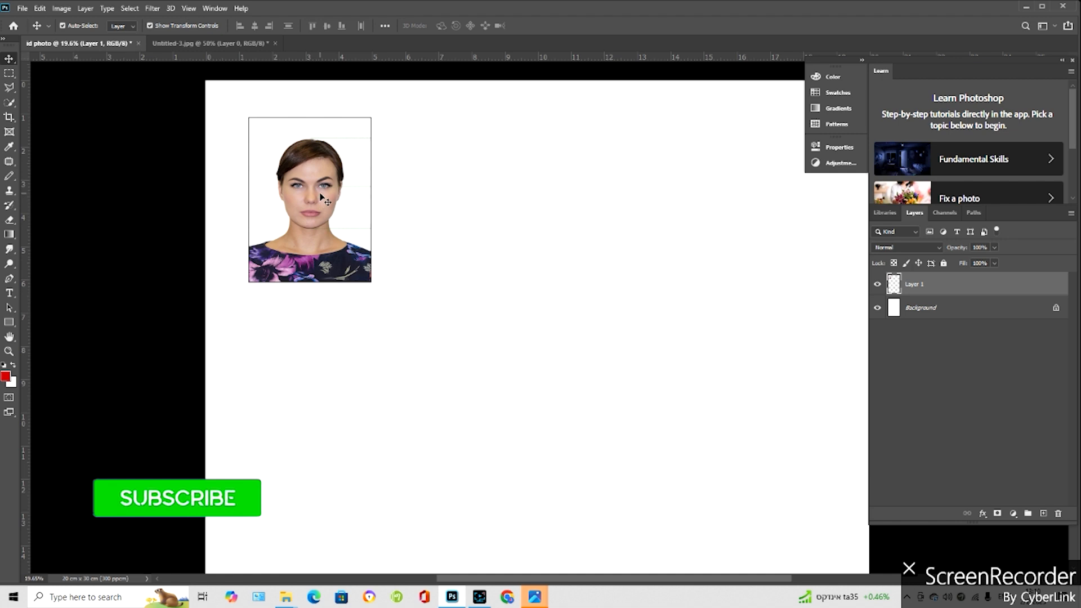
# Duplicate the portrait about 4.17 cm to the right, then duplicate both portraits beside them to form a row of four.
pyautogui.moveTo(324, 182); pyautogui.dragTo(459, 188)
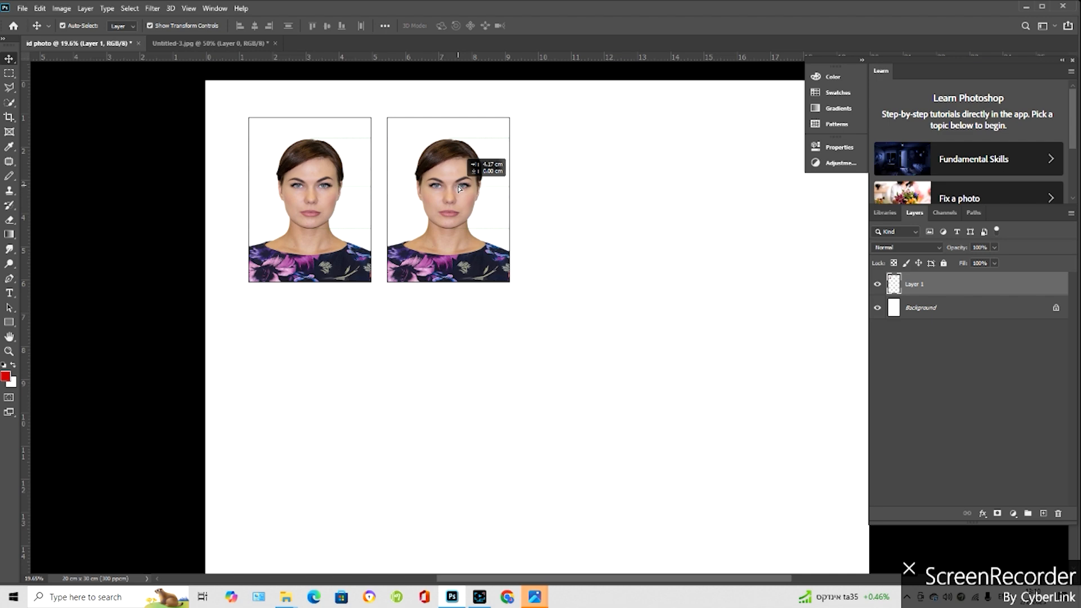
pyautogui.moveTo(459, 189); pyautogui.dragTo(459, 189)
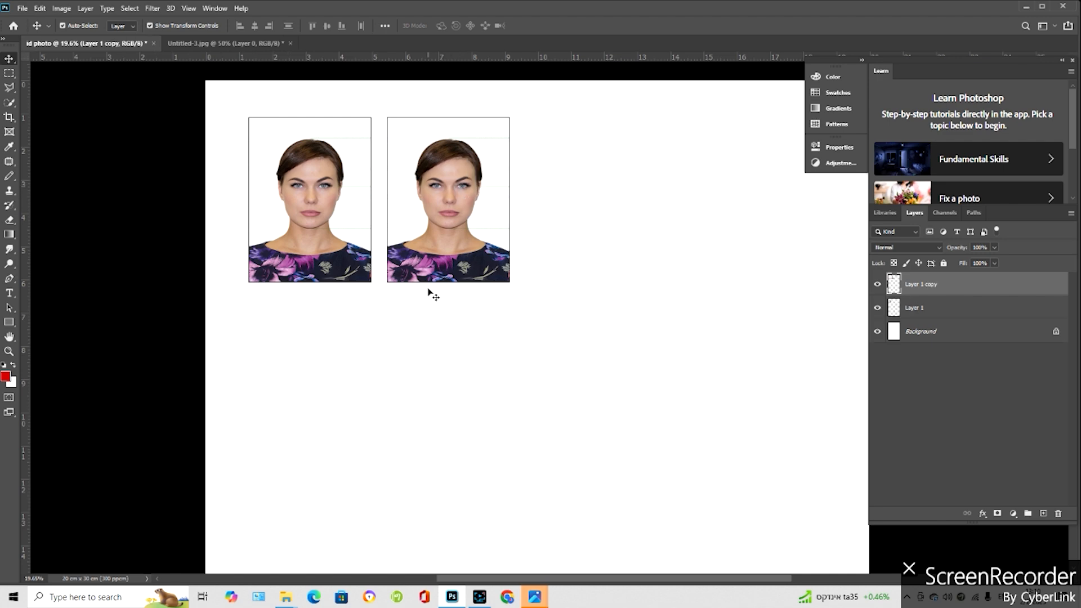
pyautogui.moveTo(530, 319)
pyautogui.mouseDown()
pyautogui.moveTo(437, 320)
pyautogui.moveTo(259, 159)
pyautogui.mouseUp()
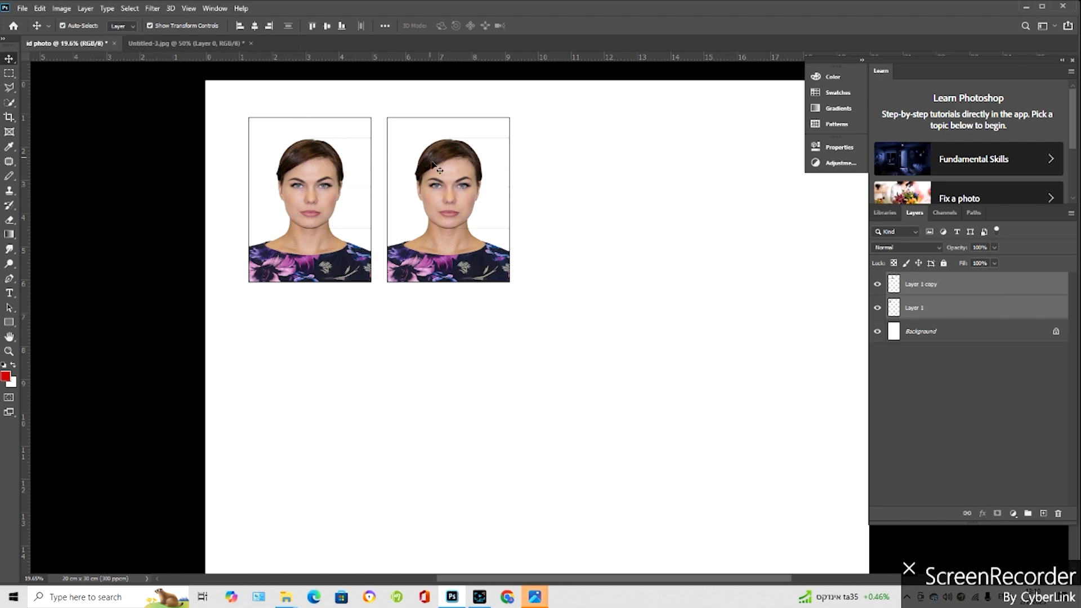
pyautogui.moveTo(453, 193); pyautogui.dragTo(726, 208)
# Select the four portraits in the row and duplicate them directly below as a second row.
pyautogui.moveTo(795, 326); pyautogui.dragTo(260, 142)
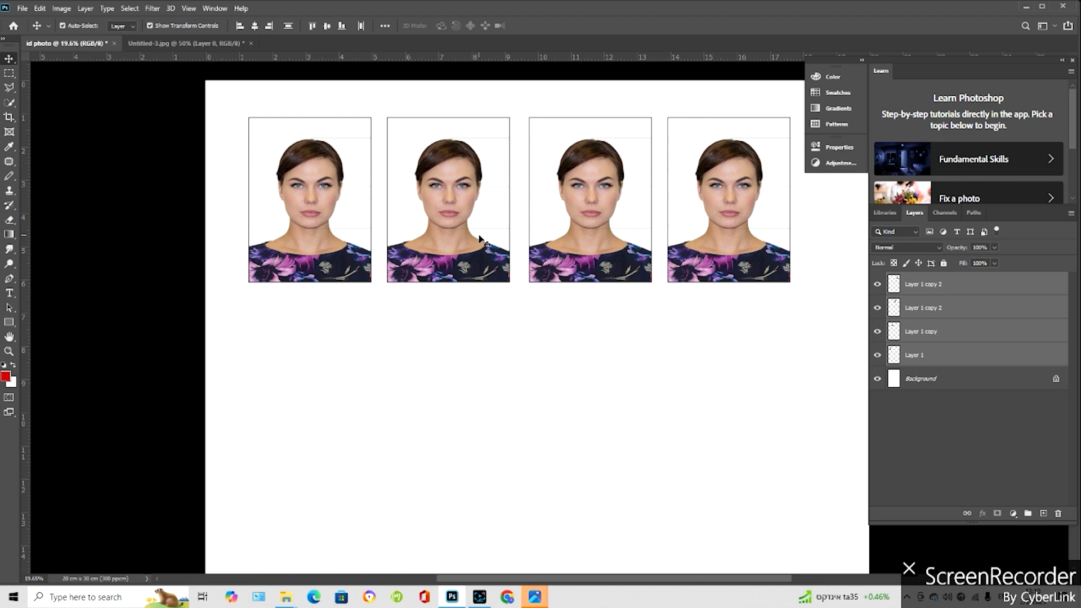
pyautogui.moveTo(481, 228); pyautogui.dragTo(482, 406)
pyautogui.scroll(-3, 478, 394)
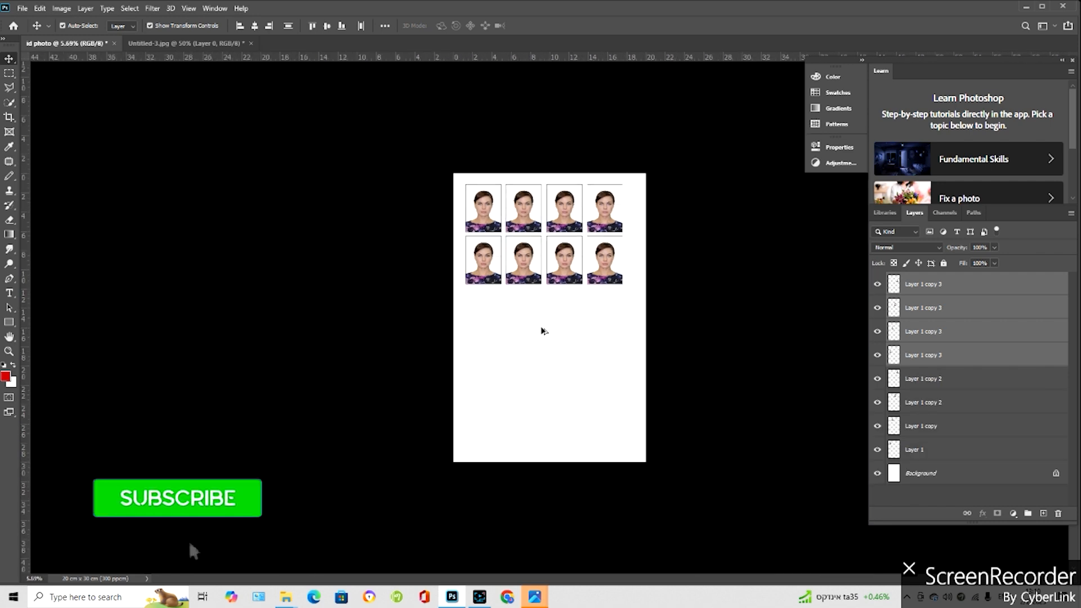
# Select all eight portraits and duplicate them below the second row to form a four-by-four grid.
pyautogui.scroll(2, 586, 295)
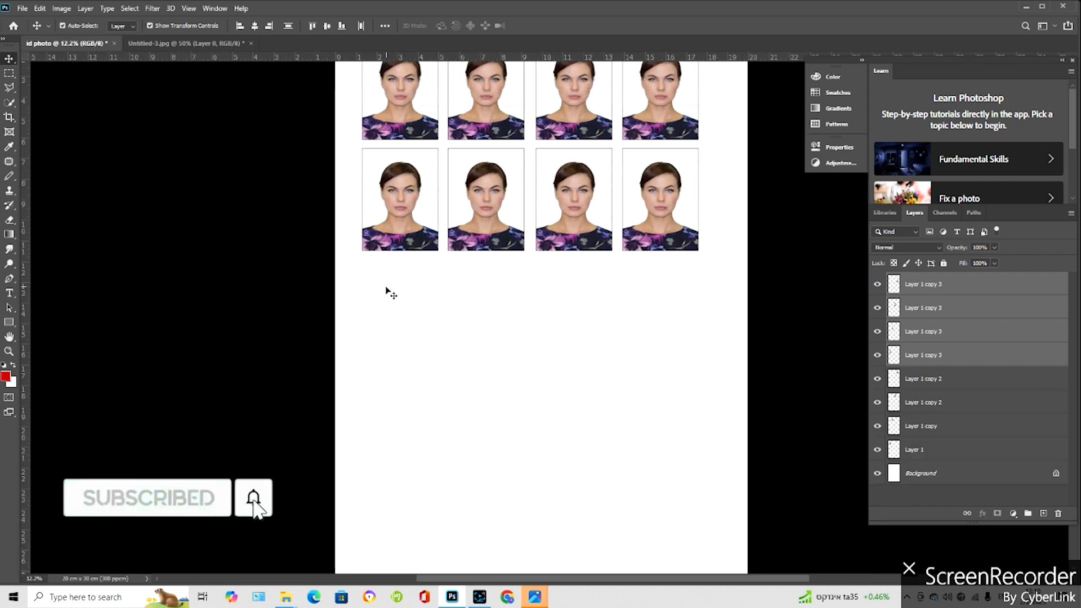
pyautogui.moveTo(373, 299); pyautogui.dragTo(675, 109)
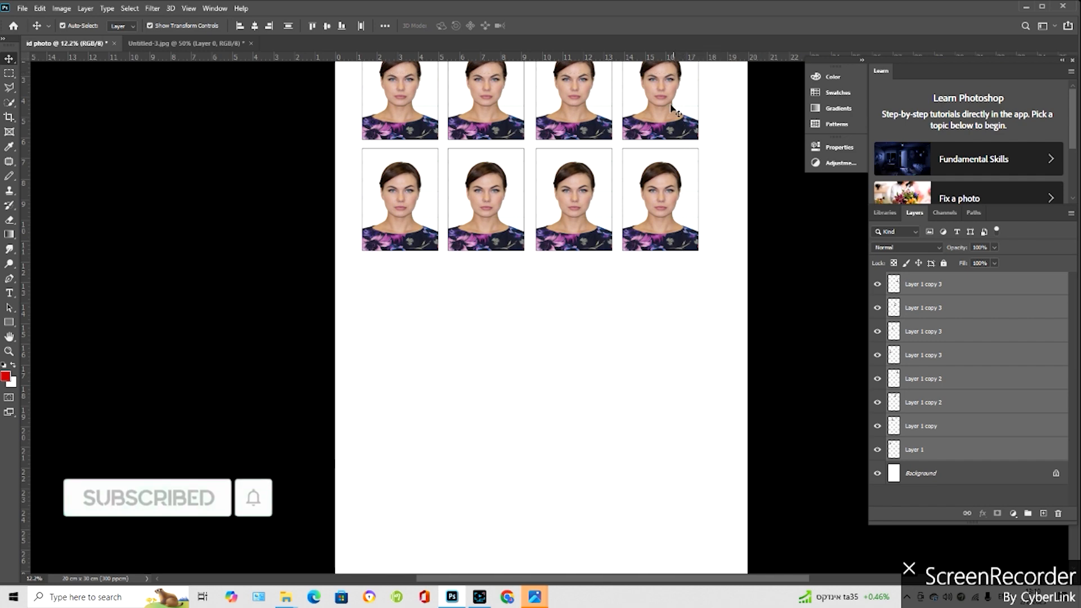
pyautogui.moveTo(579, 222); pyautogui.dragTo(573, 440)
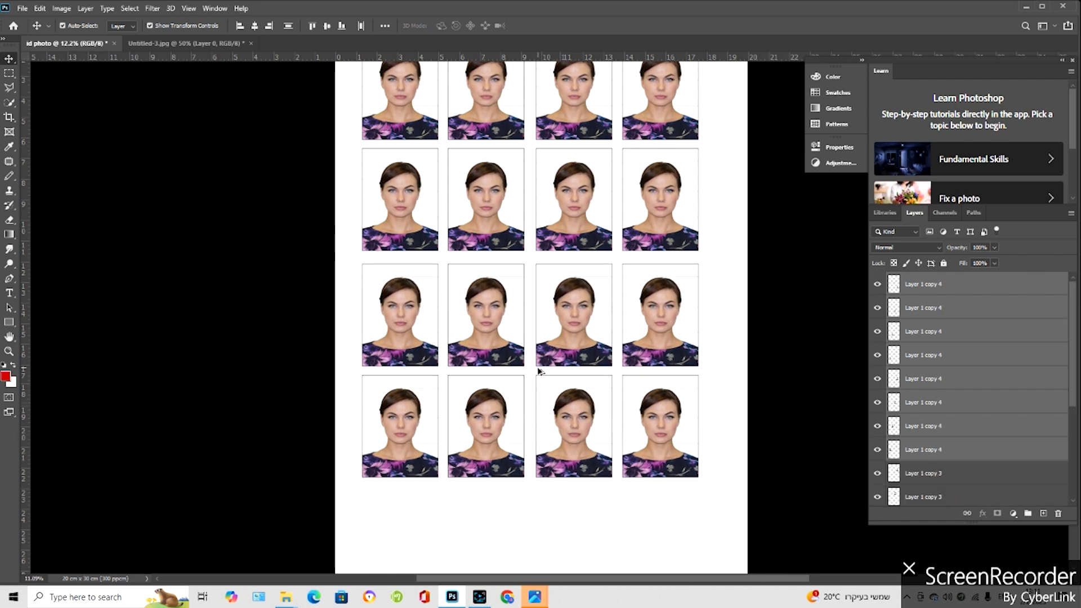
pyautogui.scroll(-3, 549, 369)
pyautogui.scroll(2, 598, 234)
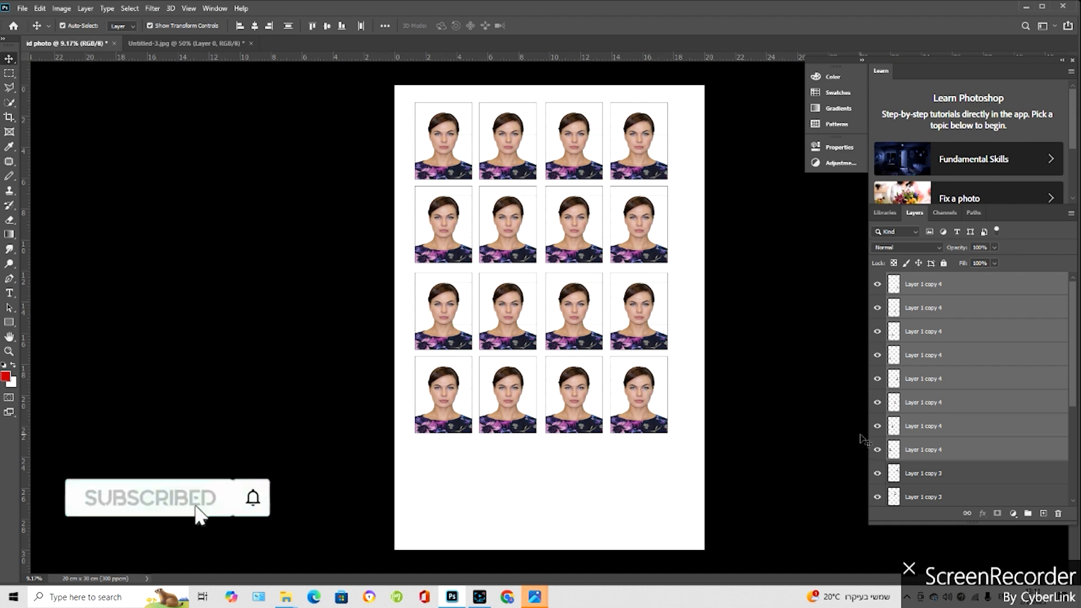
# Hide the bottom row's four portrait layers one by one, and show them all again.
pyautogui.click(877, 497)
pyautogui.click(877, 498)
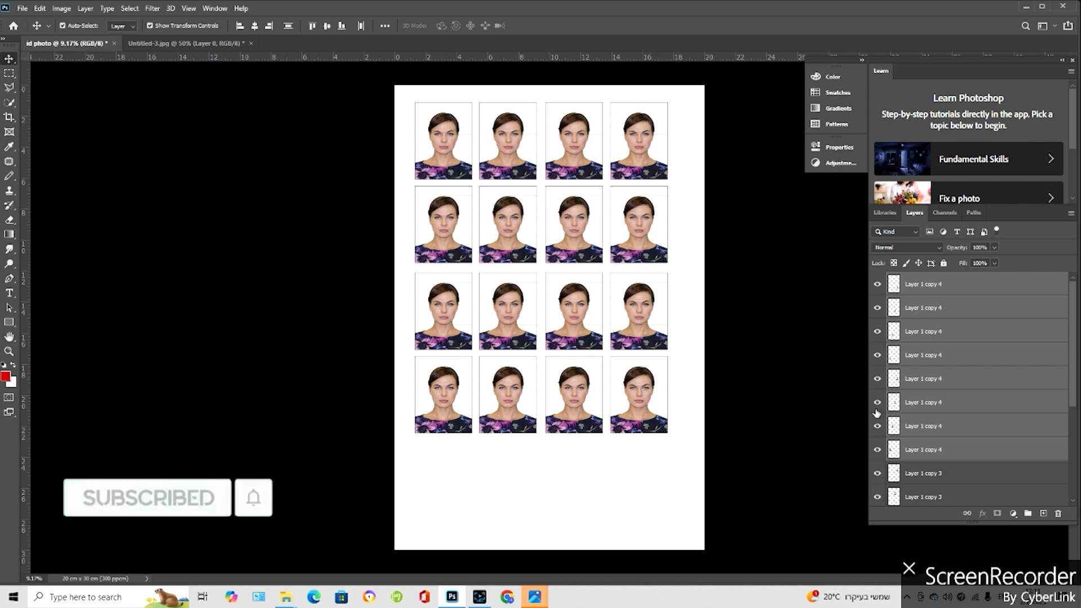
pyautogui.click(877, 284)
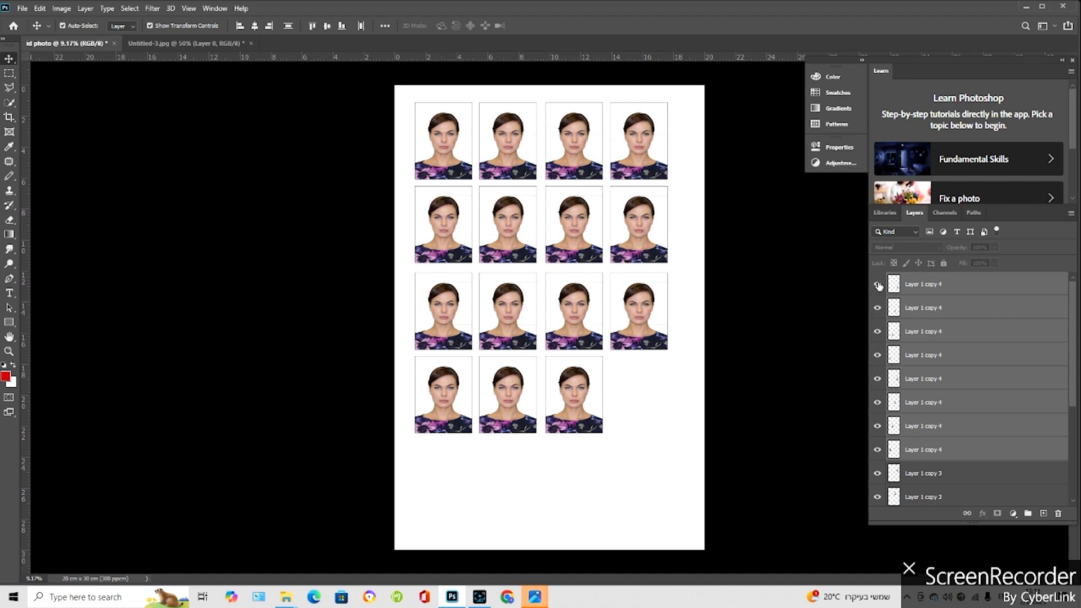
pyautogui.click(877, 284)
pyautogui.click(891, 283)
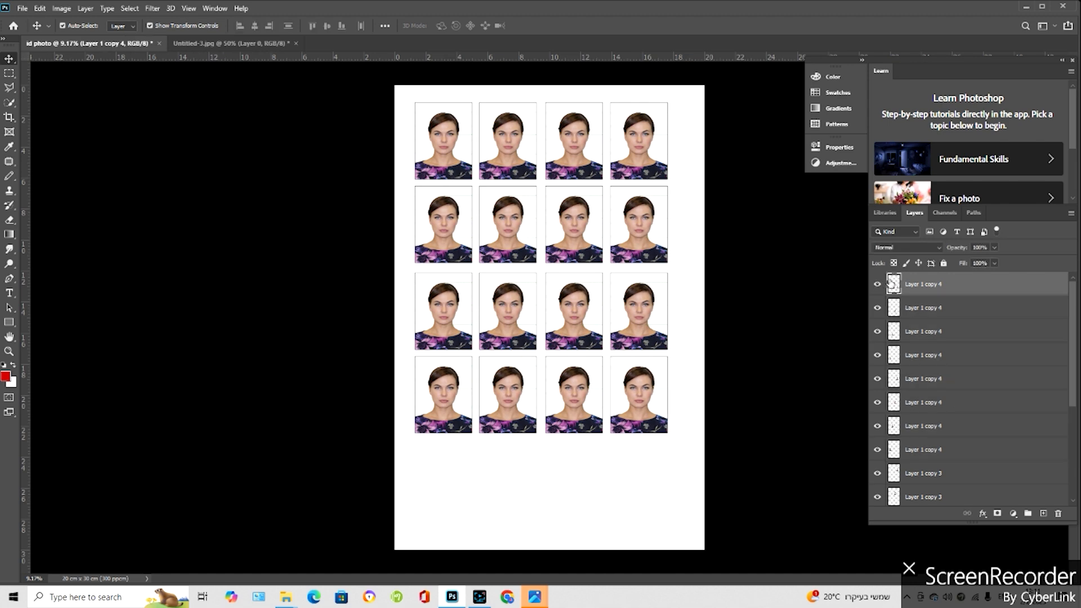
pyautogui.click(877, 284)
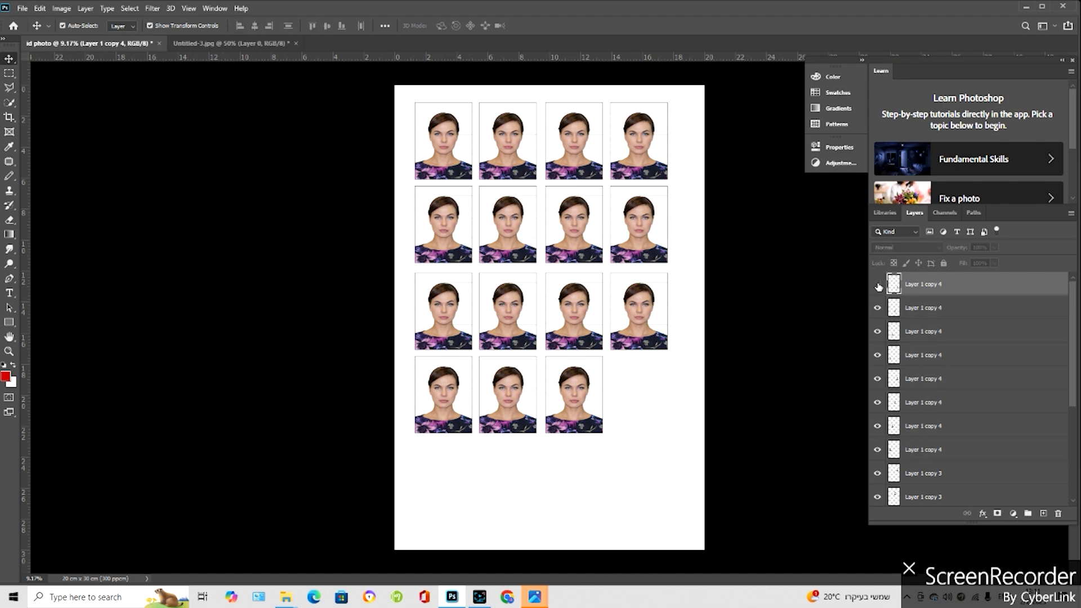
pyautogui.click(877, 308)
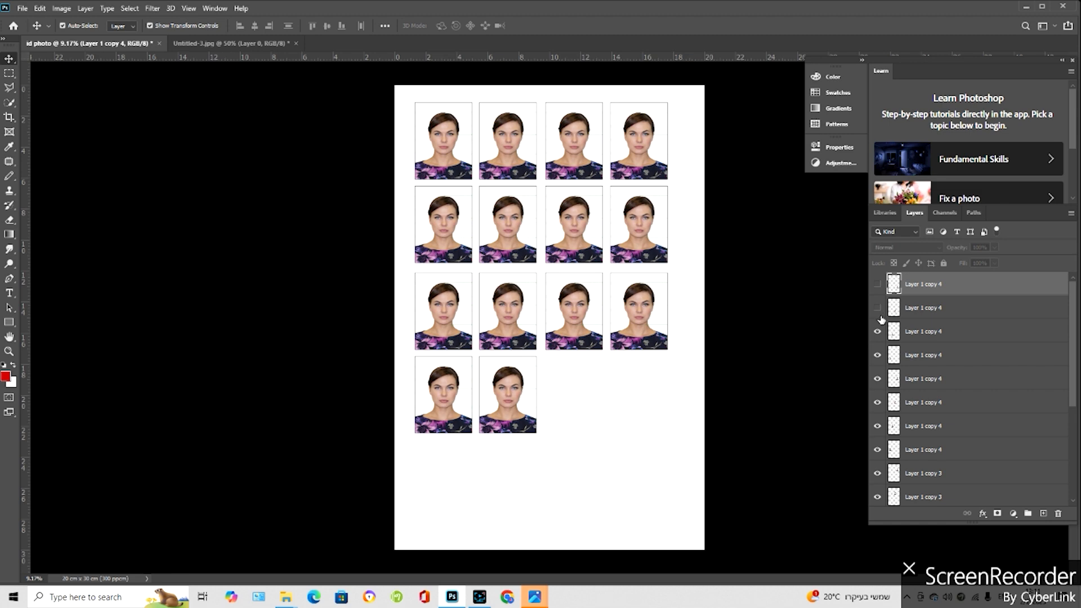
pyautogui.click(877, 332)
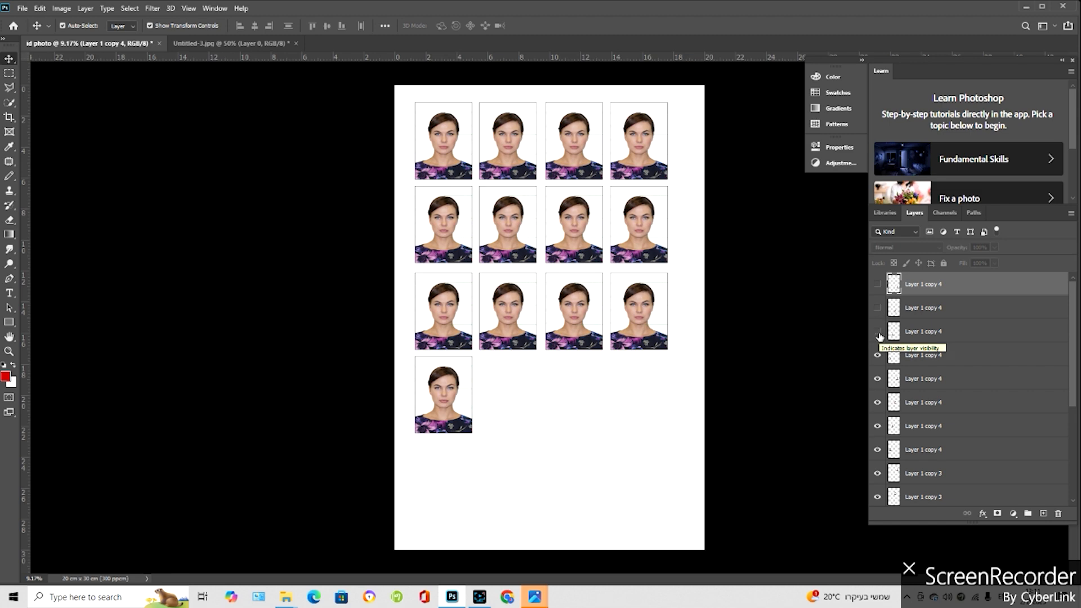
pyautogui.click(877, 355)
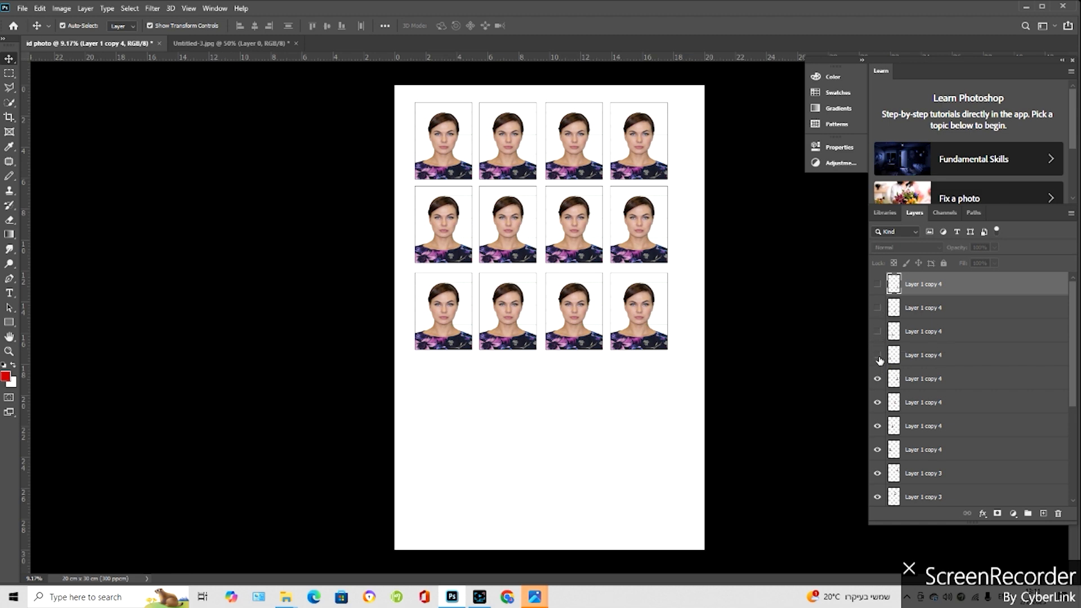
pyautogui.click(877, 355)
pyautogui.click(877, 332)
pyautogui.click(877, 308)
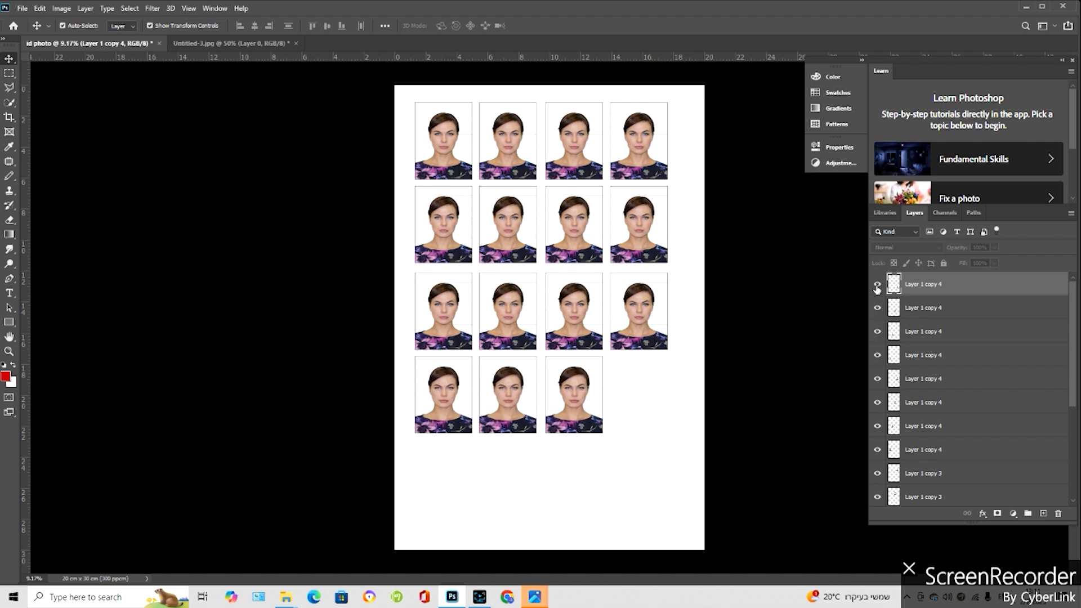
pyautogui.click(877, 285)
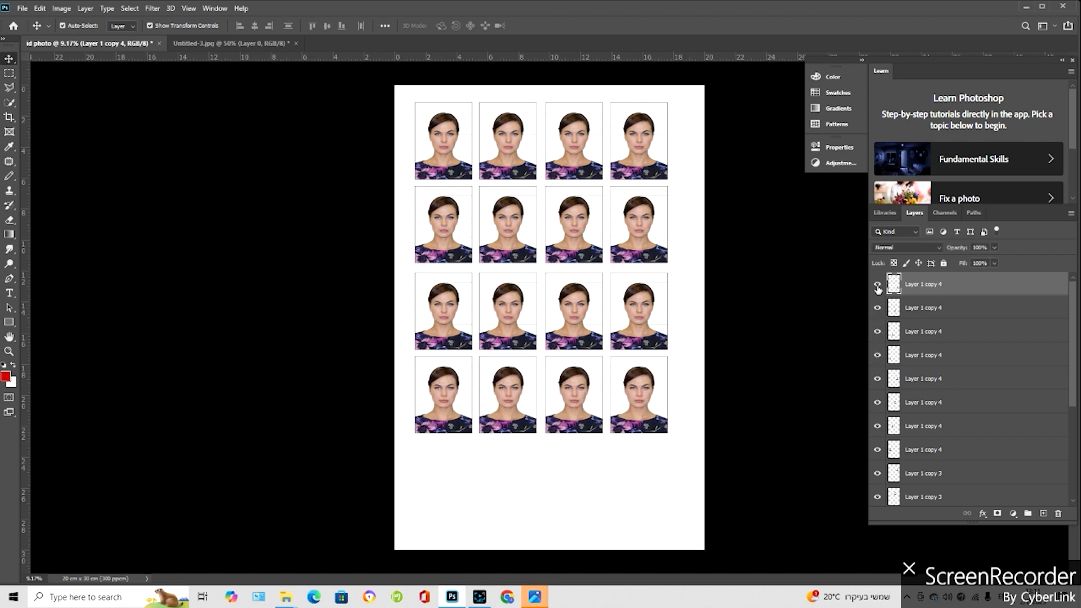
# Save the finished photo sheet to the Pictures folder as the JPEG file id photo.jpg.
pyautogui.click(22, 8)
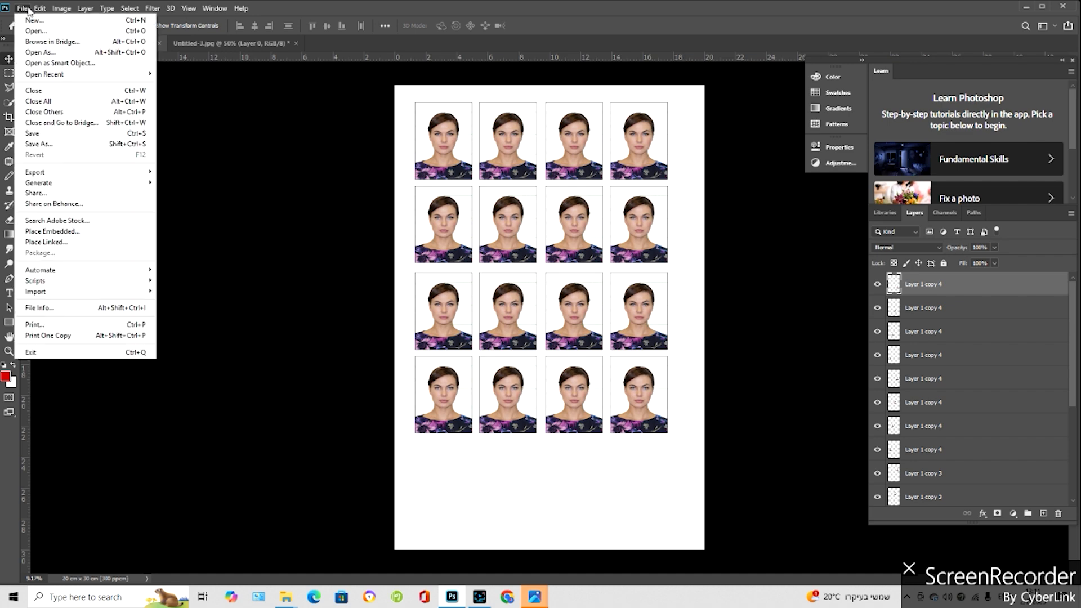
pyautogui.click(49, 135)
pyautogui.click(608, 402)
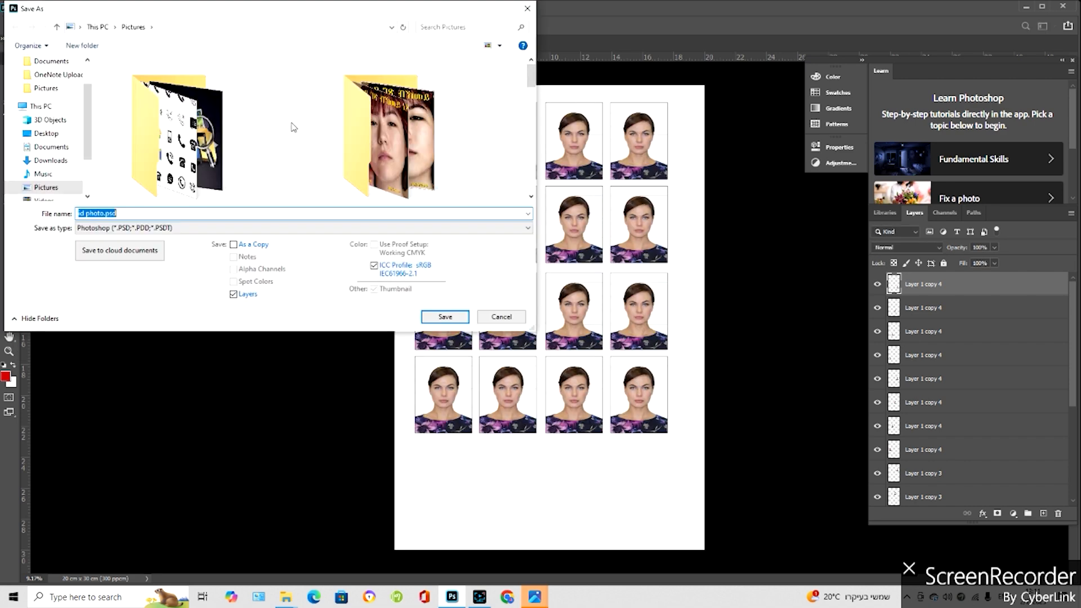
pyautogui.click(194, 228)
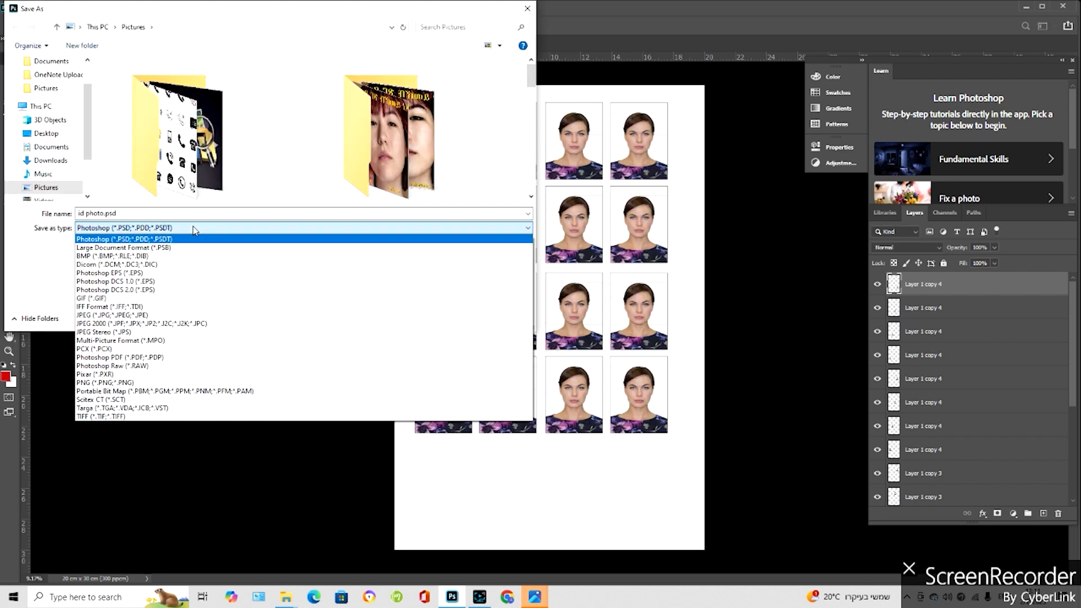
pyautogui.click(162, 315)
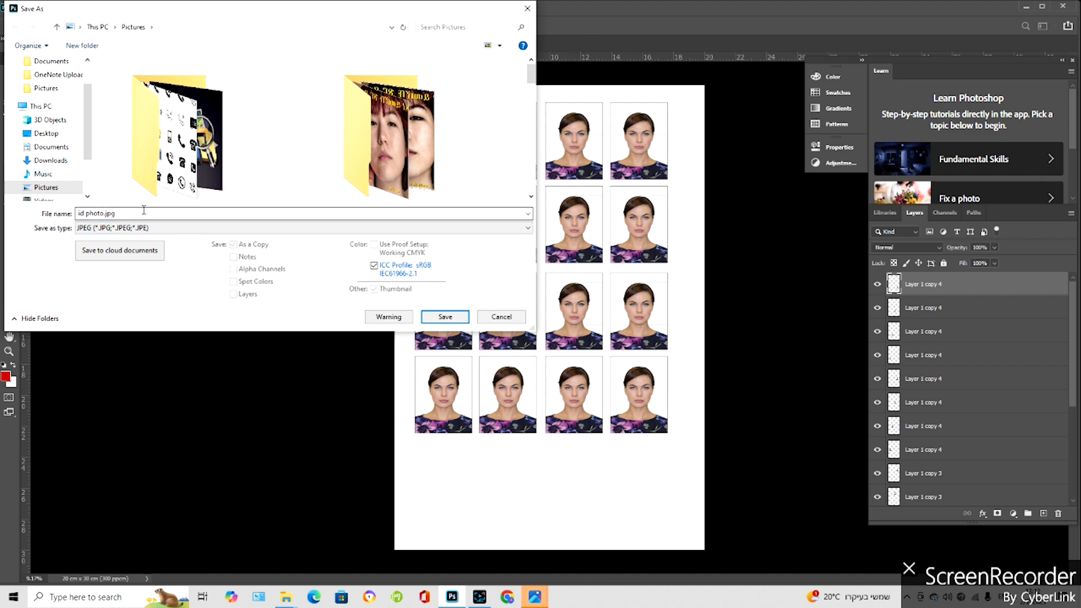
pyautogui.scroll(-3, 152, 179)
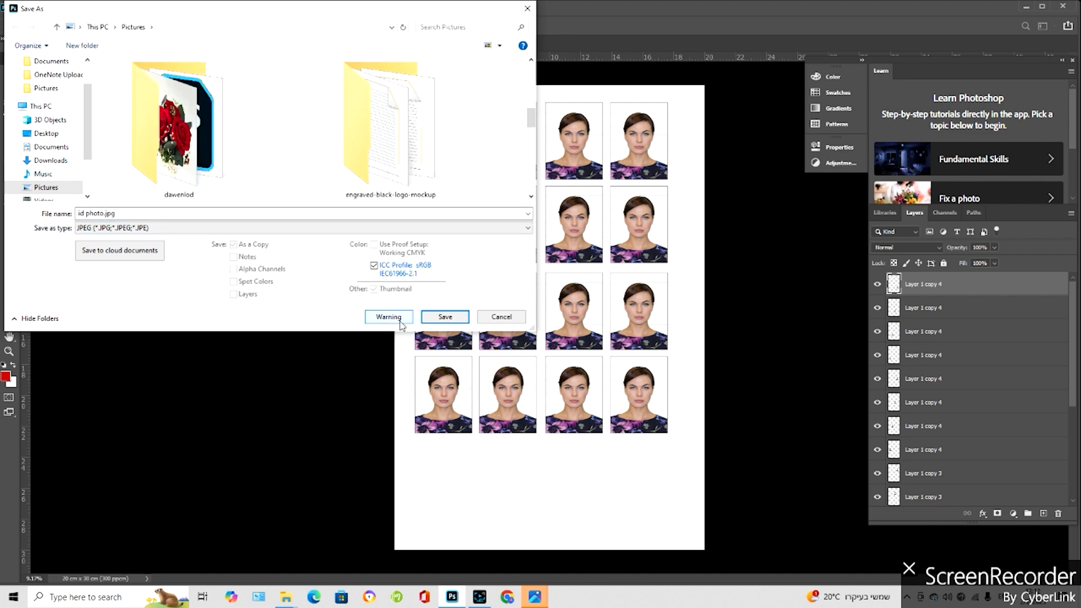
pyautogui.click(444, 317)
pyautogui.click(615, 146)
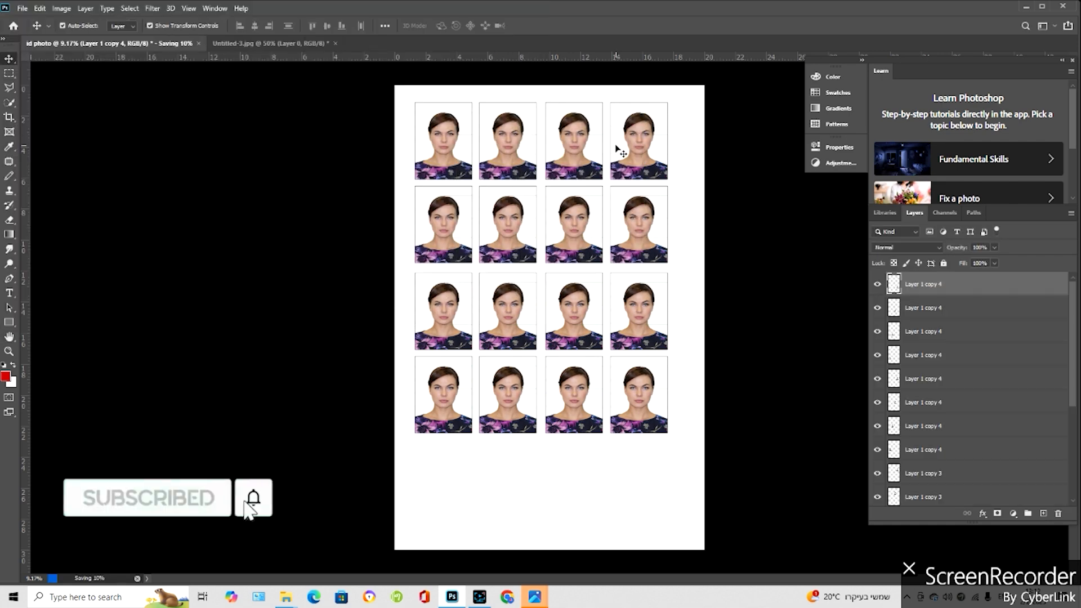
# Switch to File Explorer, open id photo.jpg from the Pictures folder to check the saved sheet, and close the viewer.
pyautogui.moveTo(286, 596)
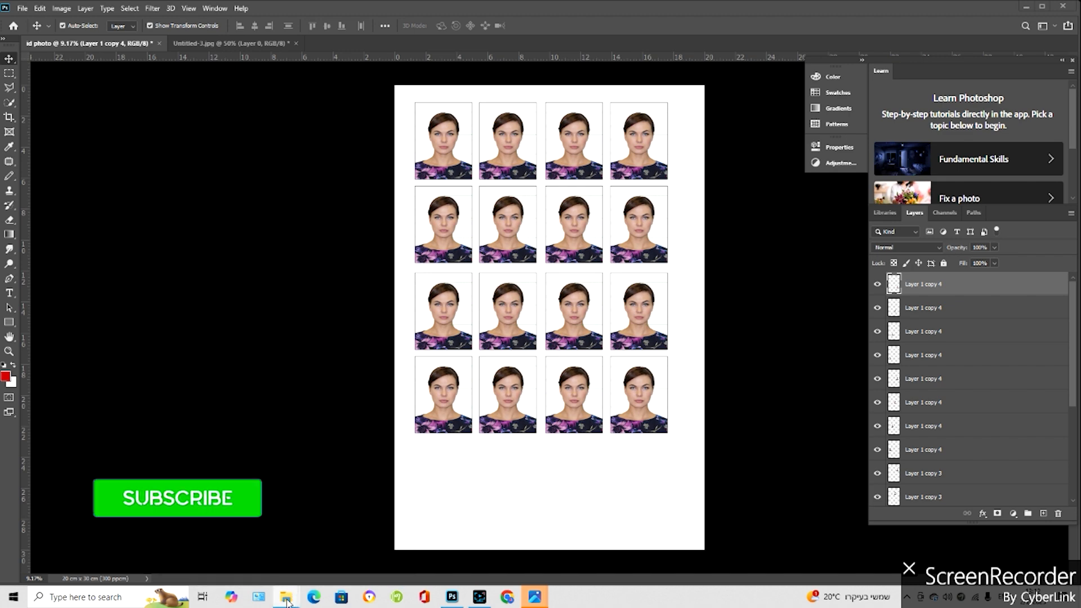
pyautogui.click(225, 546)
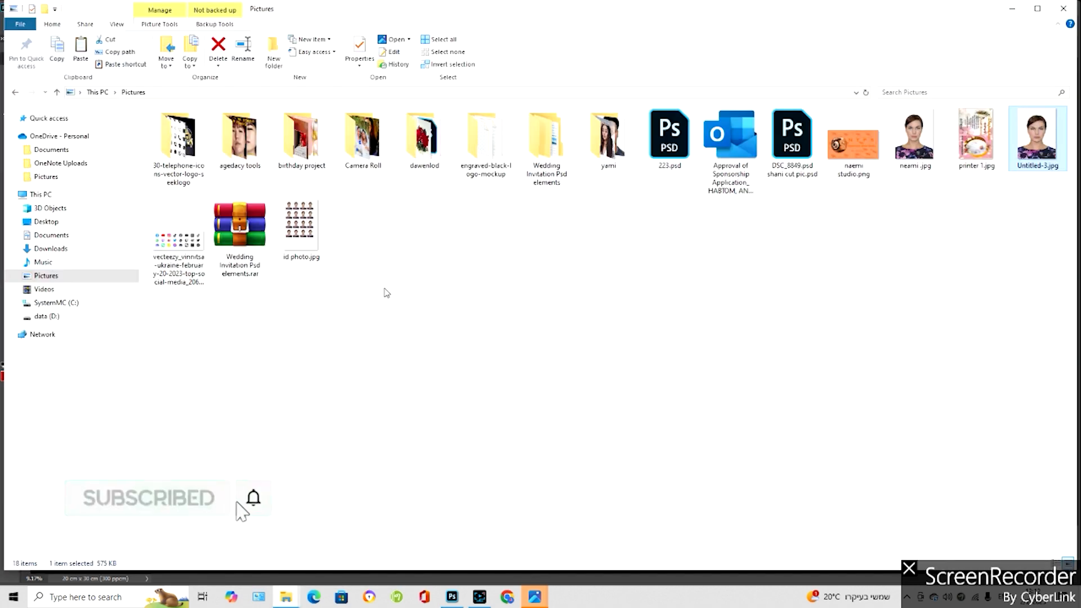
pyautogui.click(304, 221)
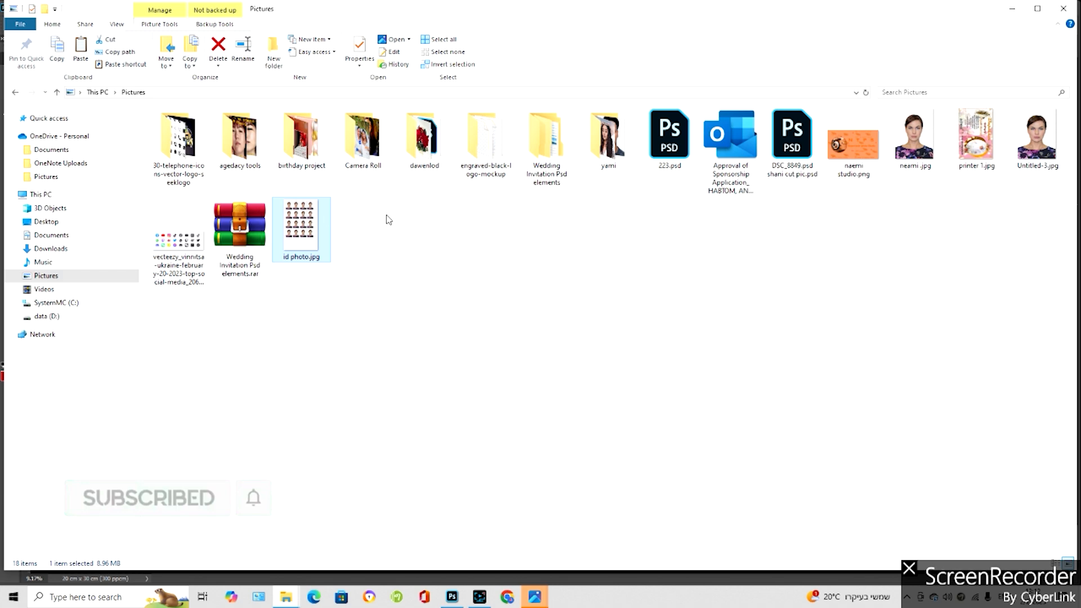
pyautogui.doubleClick(302, 233)
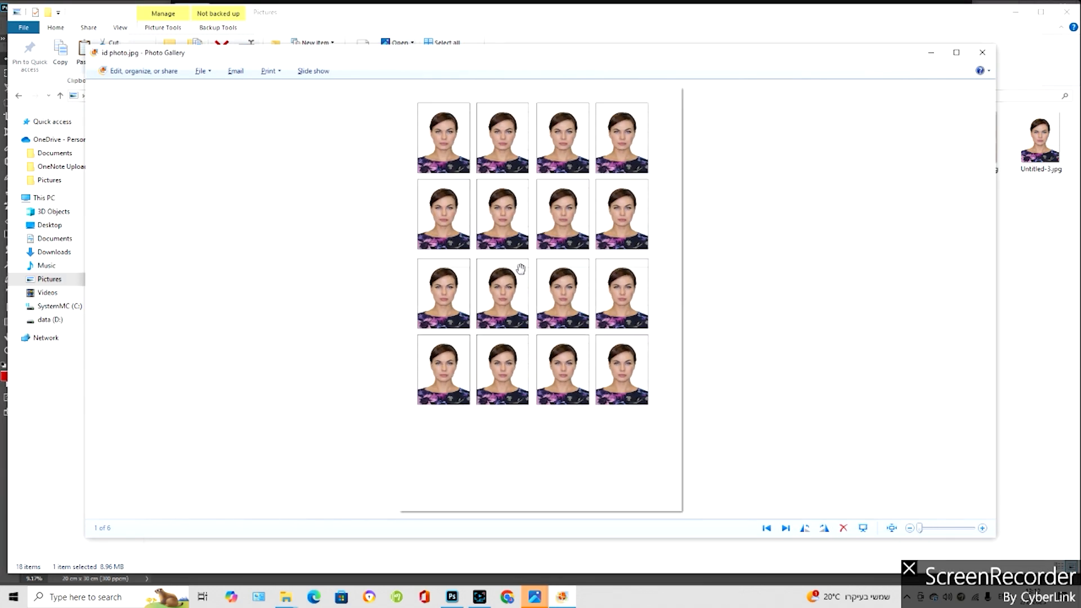
pyautogui.scroll(1, 524, 265)
pyautogui.scroll(-1, 524, 251)
pyautogui.rightClick(532, 174)
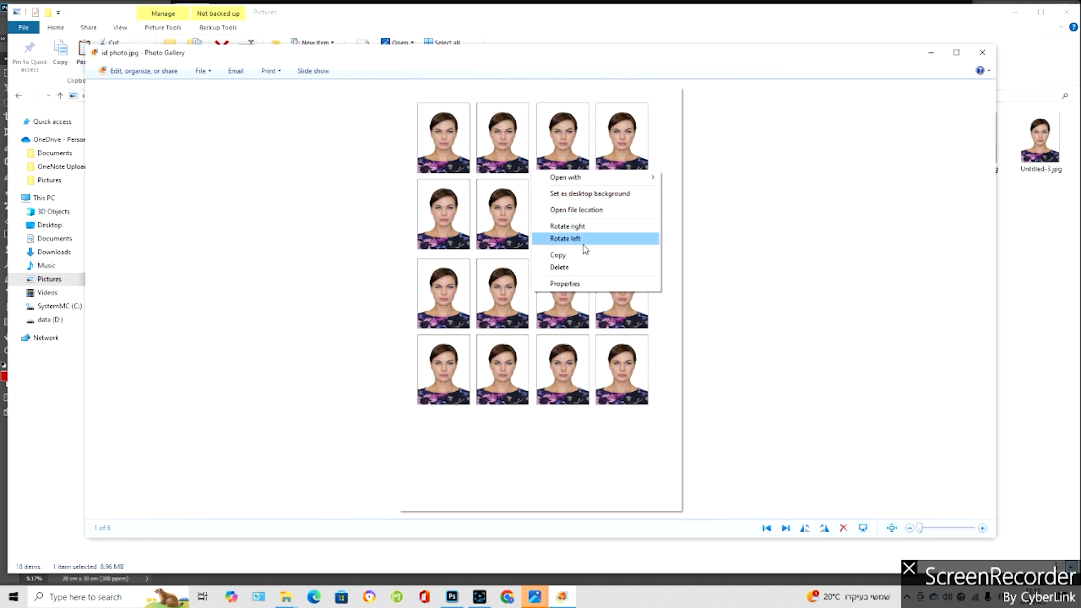
pyautogui.click(684, 263)
pyautogui.click(982, 52)
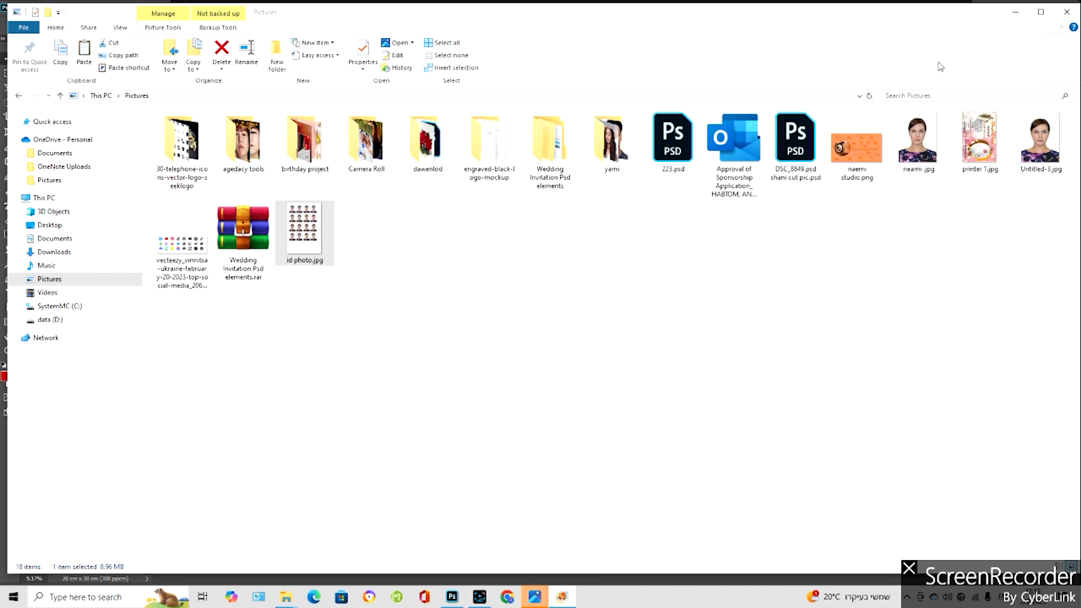
# Open the print settings for id photo.jpg and look through the available page layouts.
pyautogui.rightClick(322, 236)
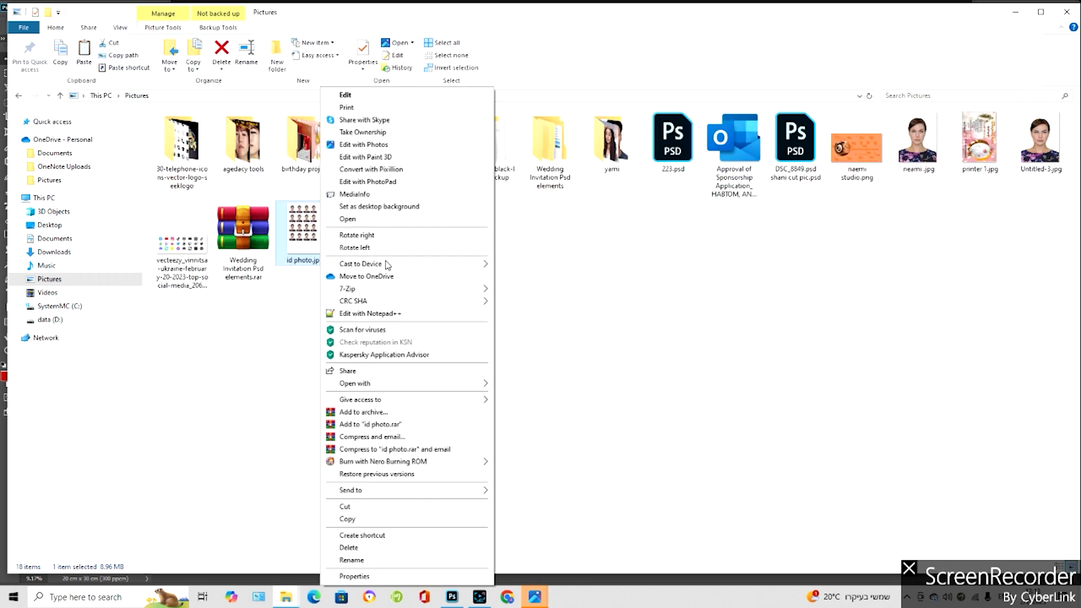
pyautogui.moveTo(374, 464)
pyautogui.click(349, 108)
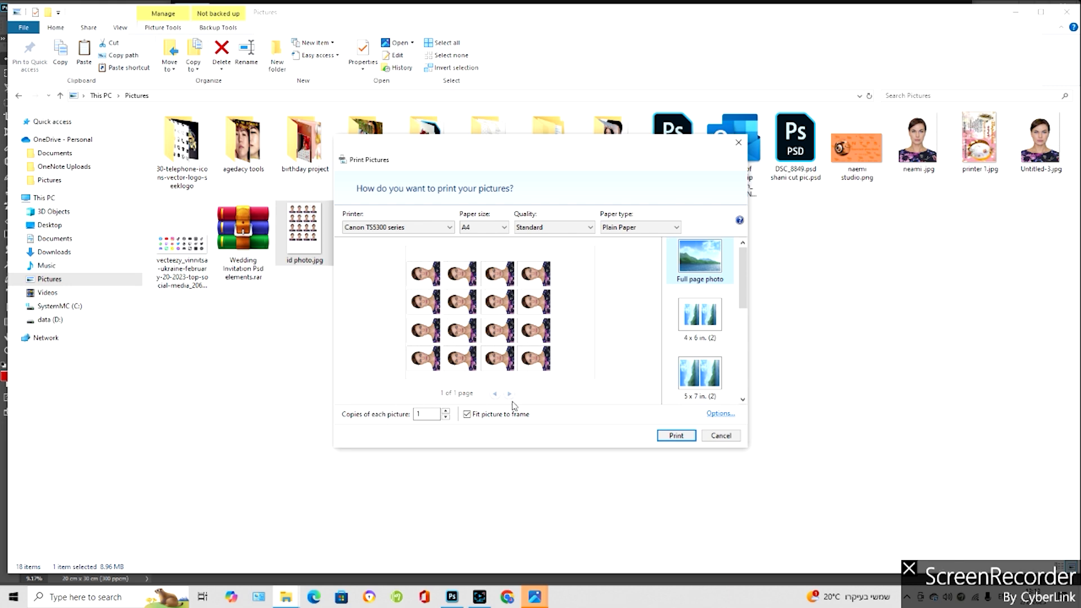
pyautogui.scroll(-3, 694, 383)
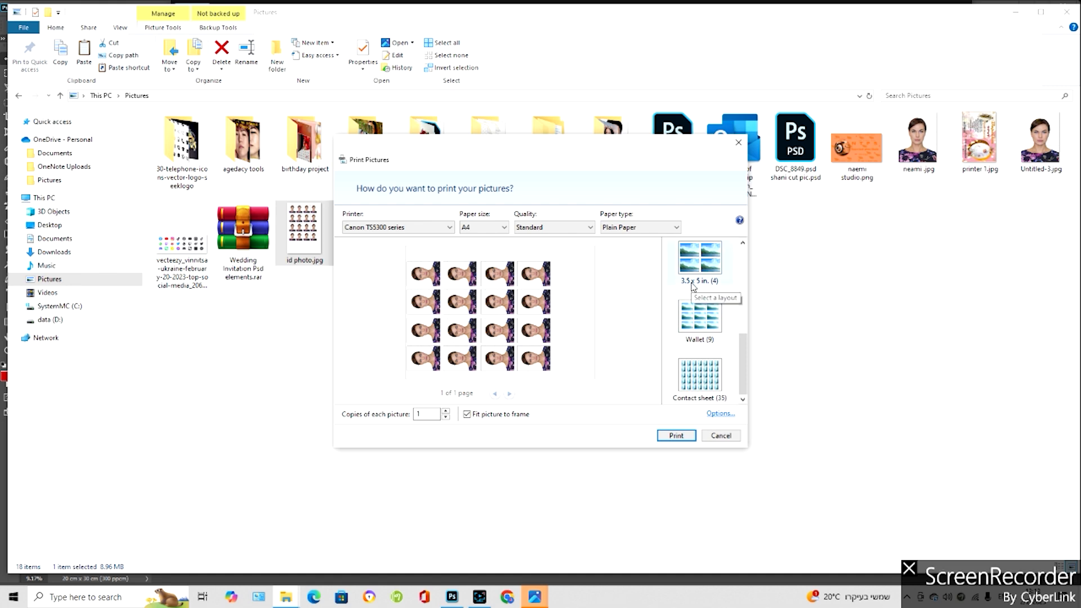
pyautogui.scroll(3, 697, 306)
pyautogui.scroll(-3, 700, 325)
# Print the photo sheet on A4 Plain Paper at Standard quality.
pyautogui.click(483, 231)
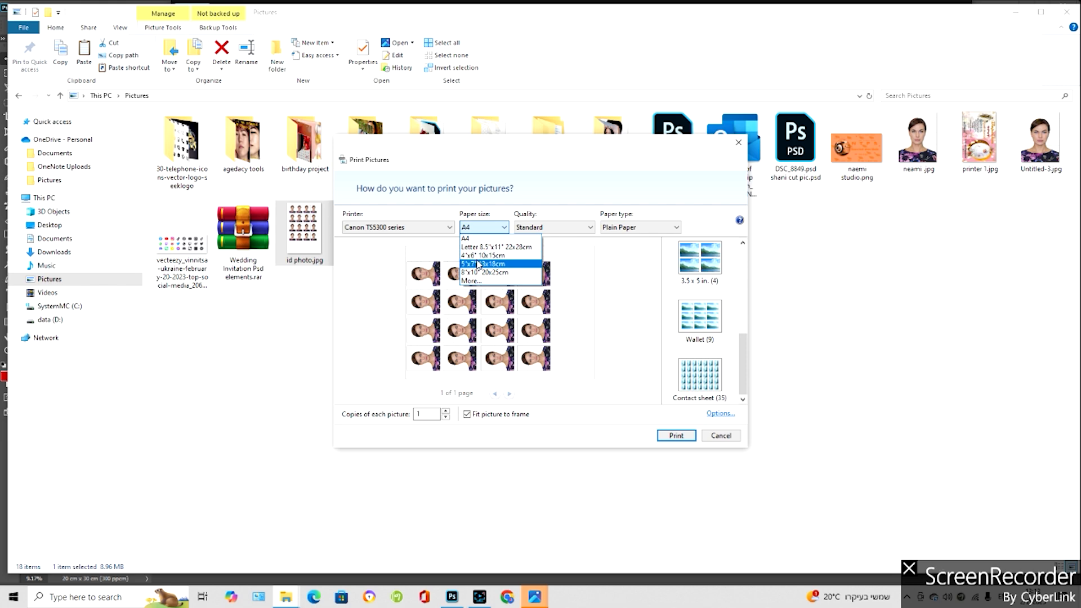
pyautogui.click(485, 238)
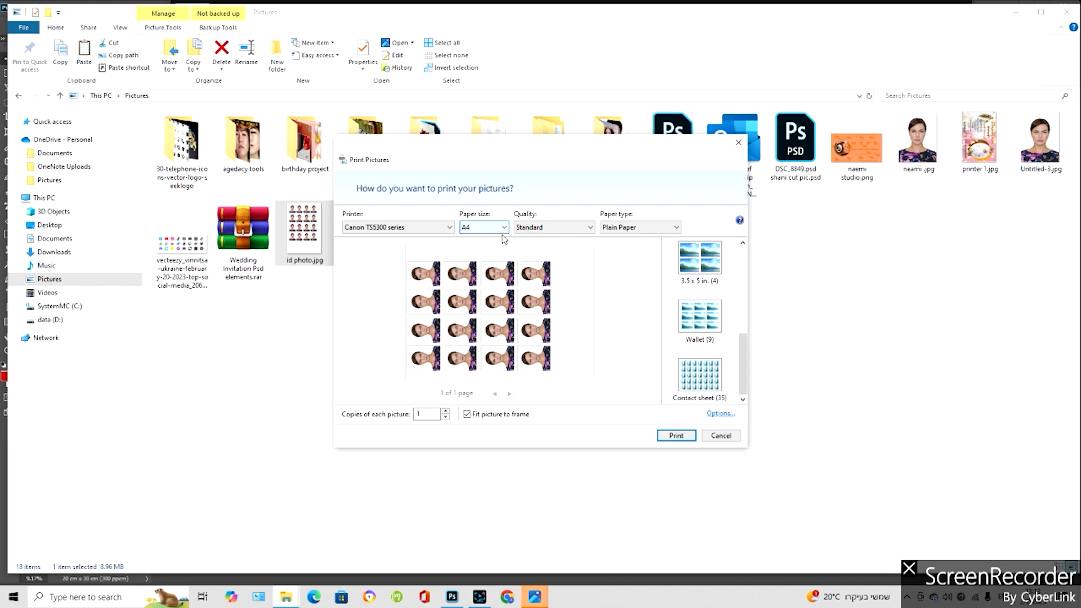
pyautogui.click(549, 231)
pyautogui.click(549, 229)
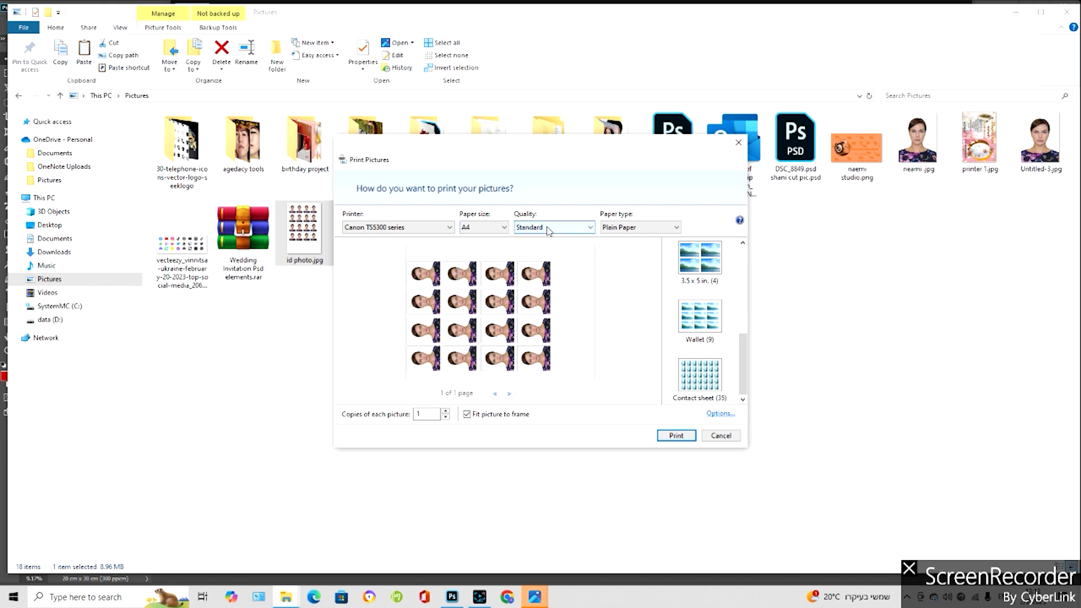
pyautogui.click(648, 231)
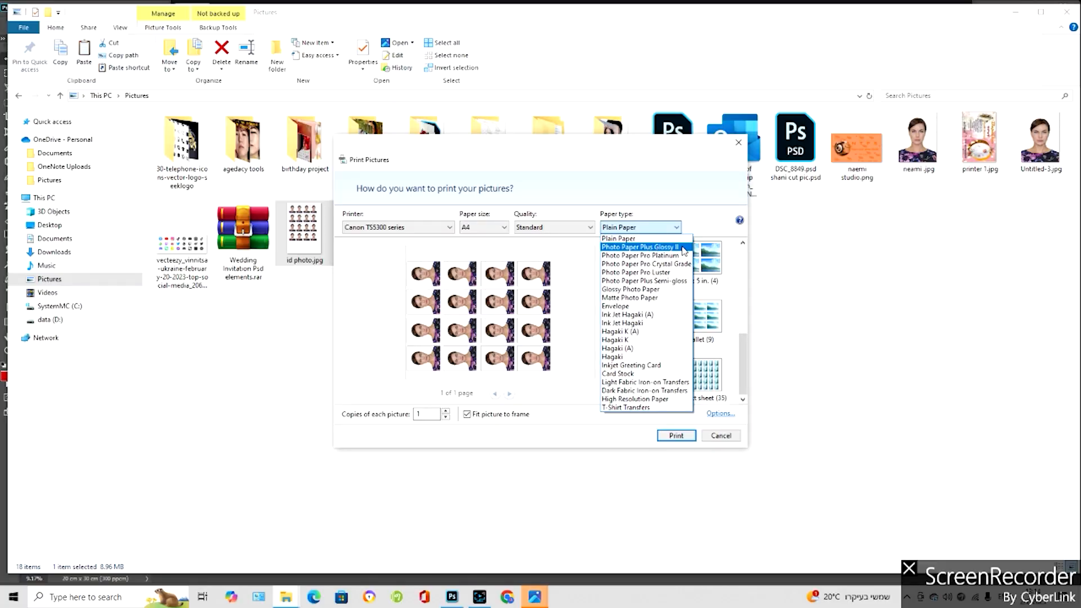
pyautogui.click(625, 228)
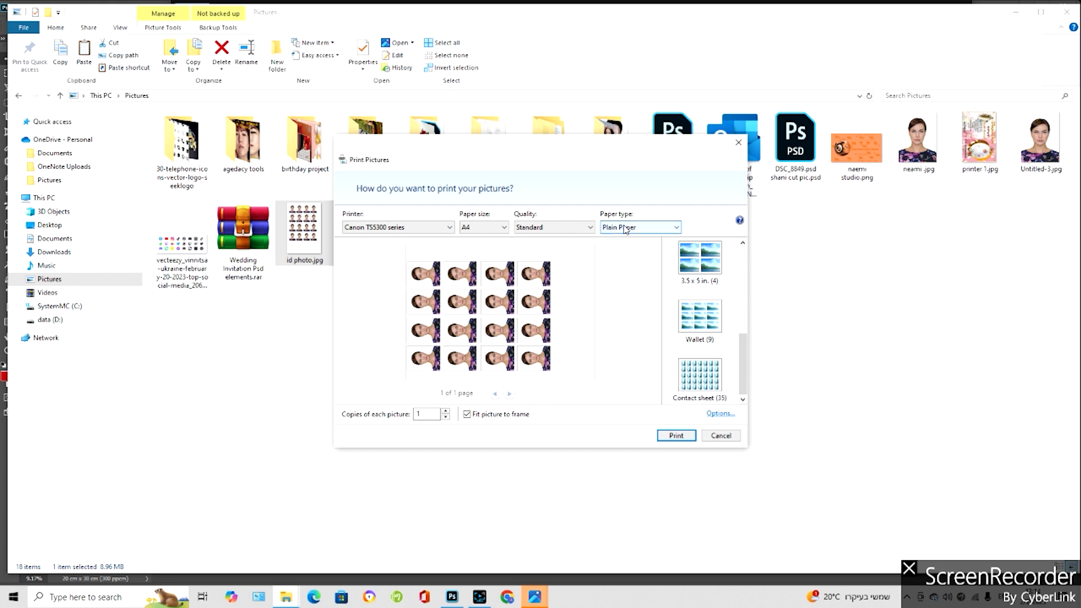
pyautogui.click(682, 436)
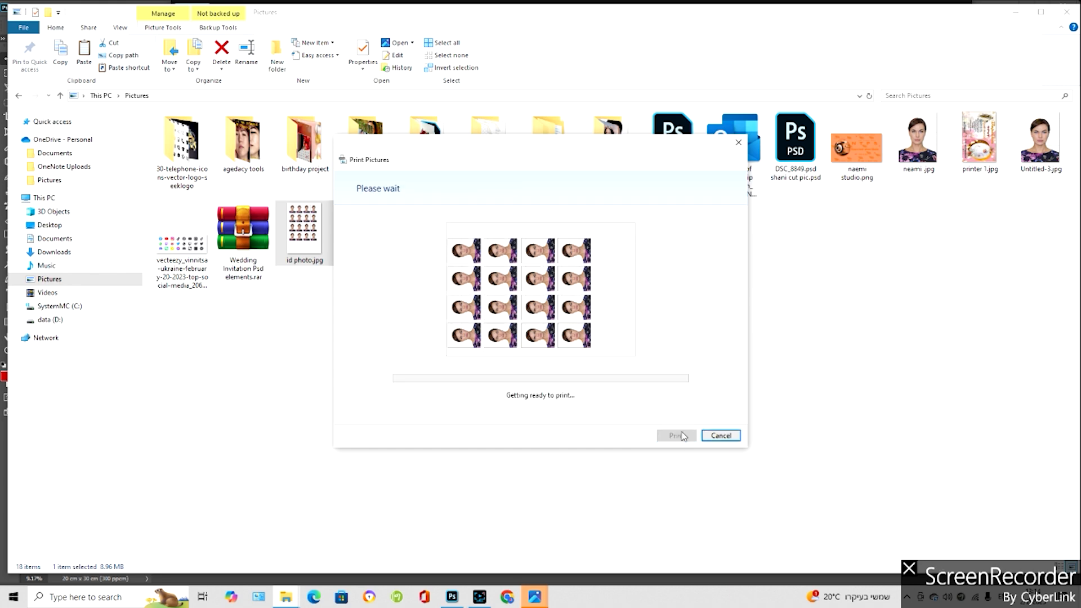